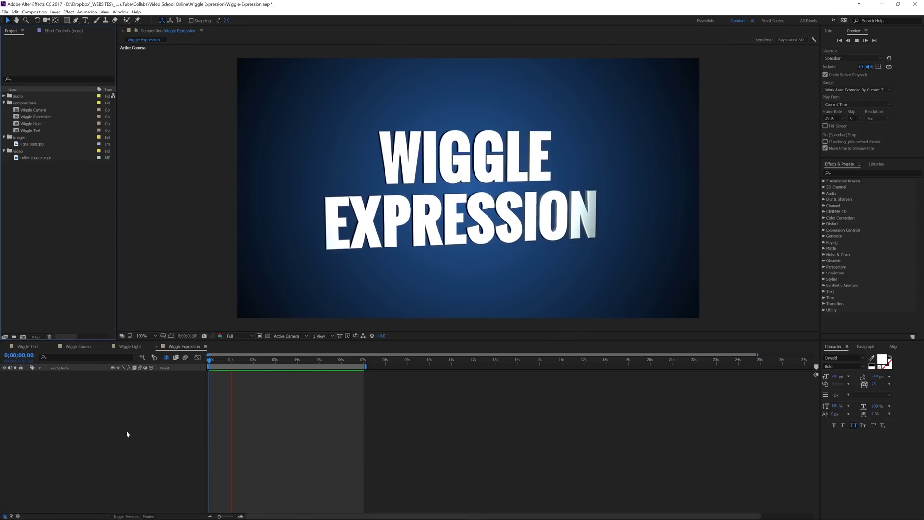
# - Switch to the Wiggle Text comp and expand the Wiggle layer's Transform properties
pyautogui.click(157, 347)
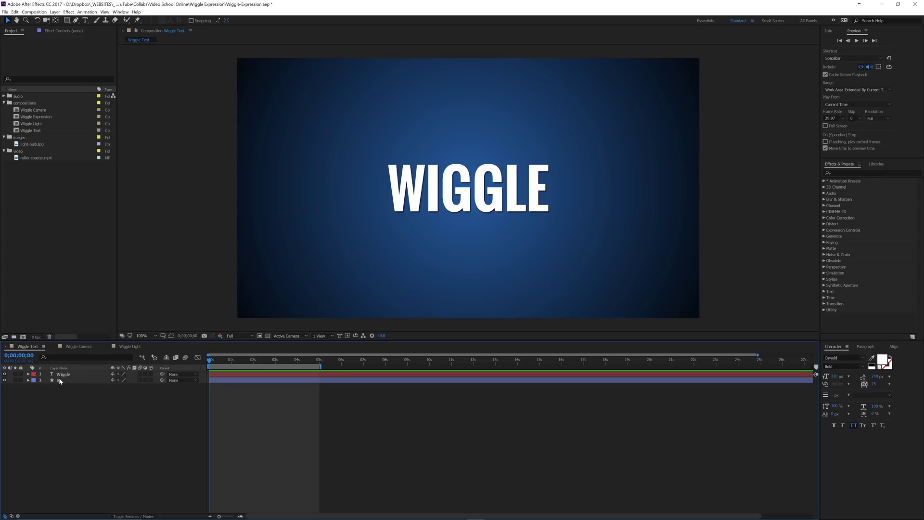
pyautogui.click(28, 374)
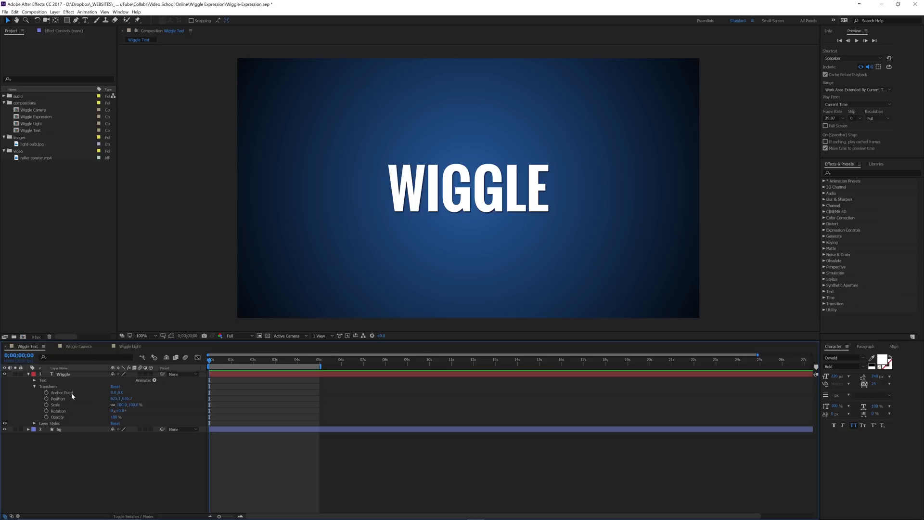
# - Add a default transform.position expression to Position and browse the expression menu without inserting anything
pyautogui.keyDown('alt'); pyautogui.click(46, 398); pyautogui.keyUp('alt')
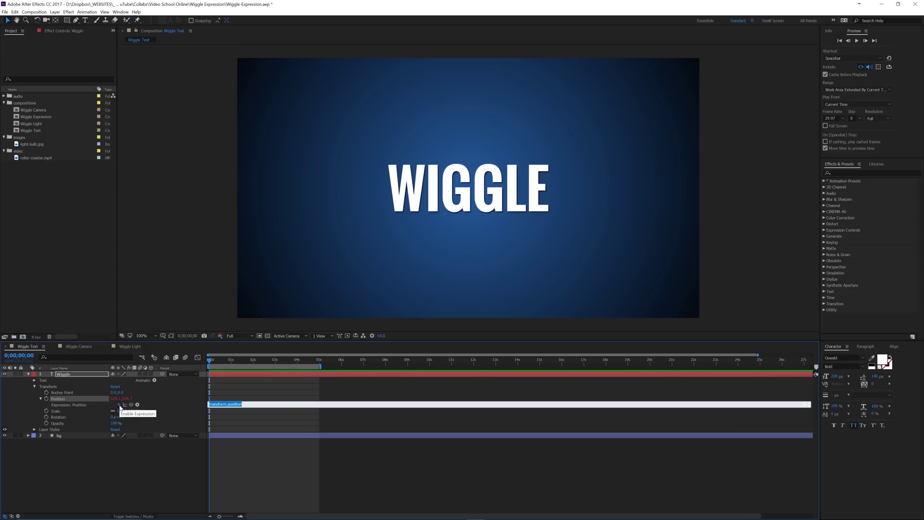
pyautogui.click(119, 405)
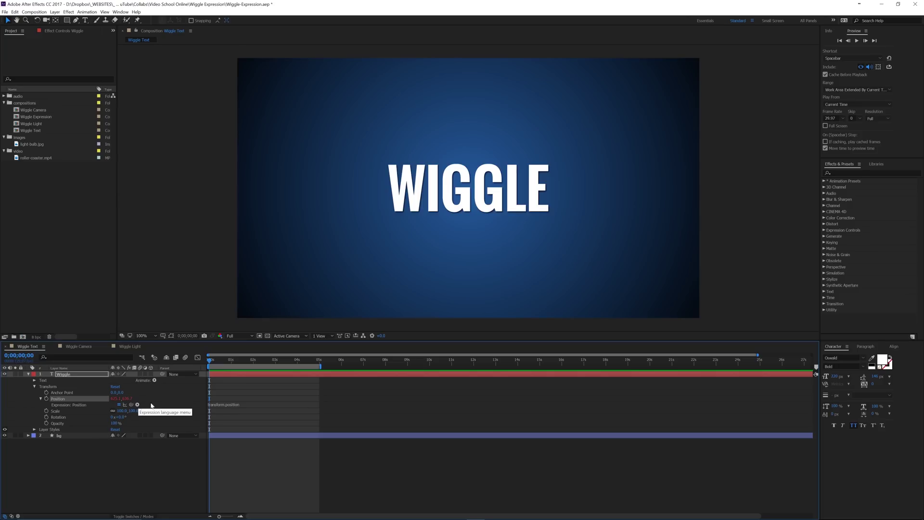
pyautogui.click(138, 405)
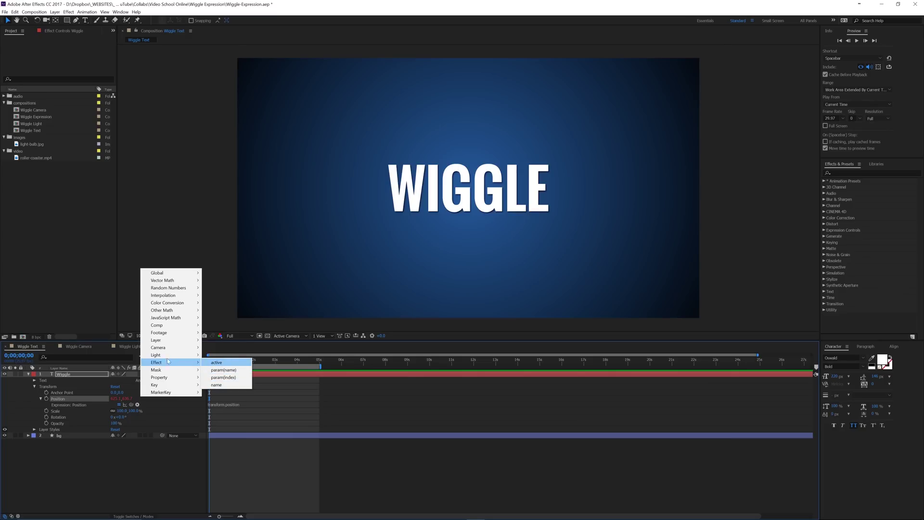
pyautogui.moveTo(160, 377)
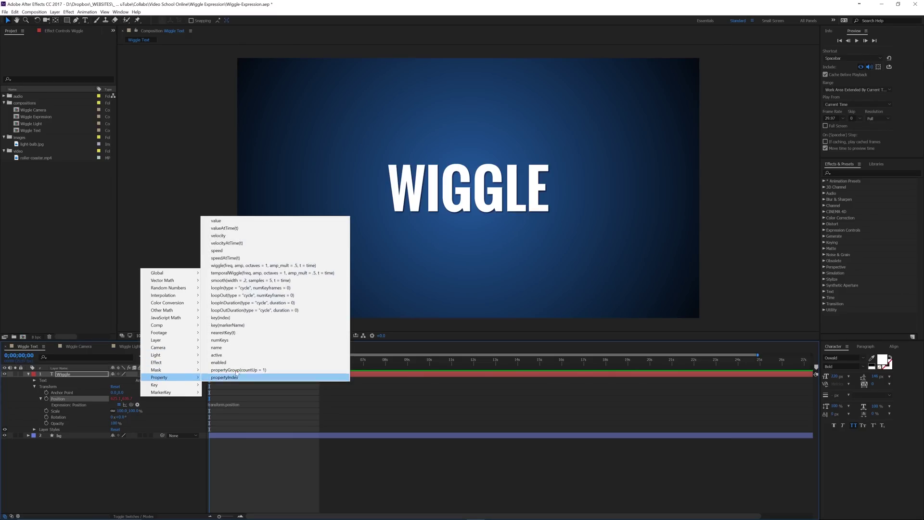
pyautogui.click(119, 462)
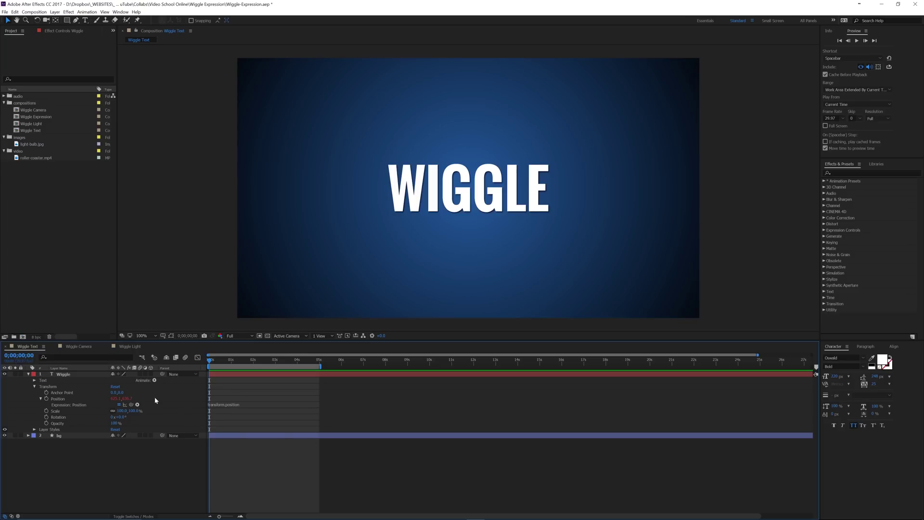
# - Enter wiggle(5,50) as the Wiggle layer's Position expression and preview the jittering title
pyautogui.press('space')
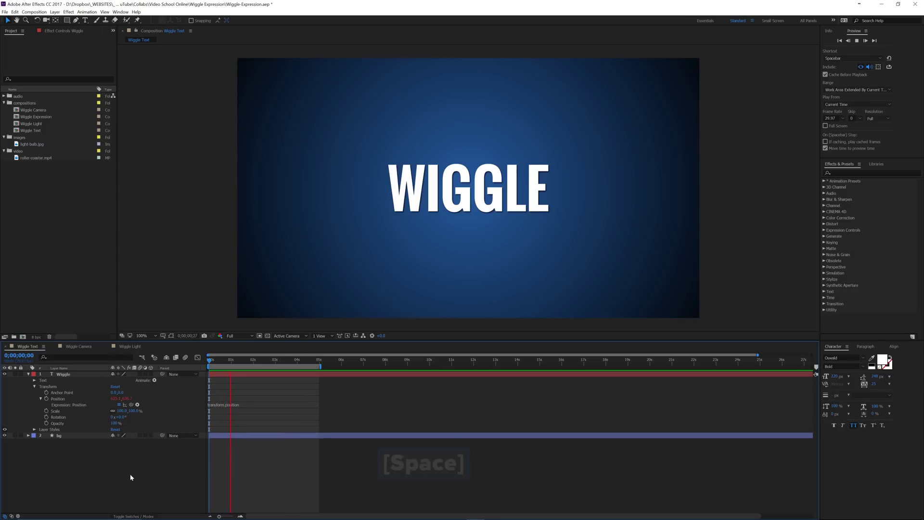
pyautogui.press('space')
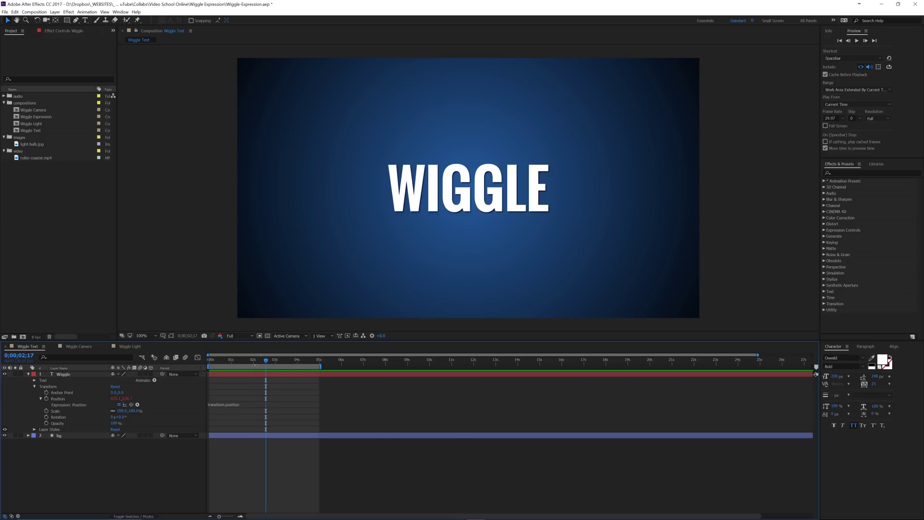
pyautogui.moveTo(265, 360); pyautogui.dragTo(209, 360)
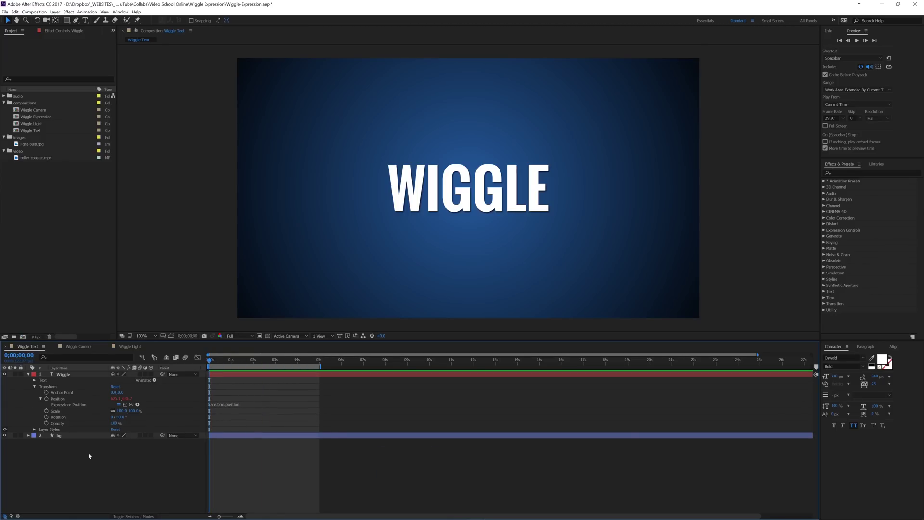
pyautogui.click(241, 405)
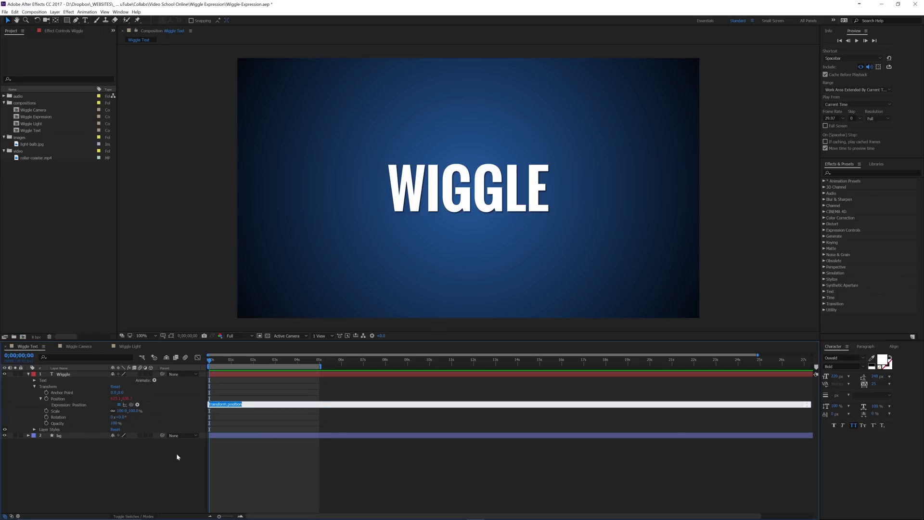
pyautogui.write('wiggle(')
pyautogui.write('5')
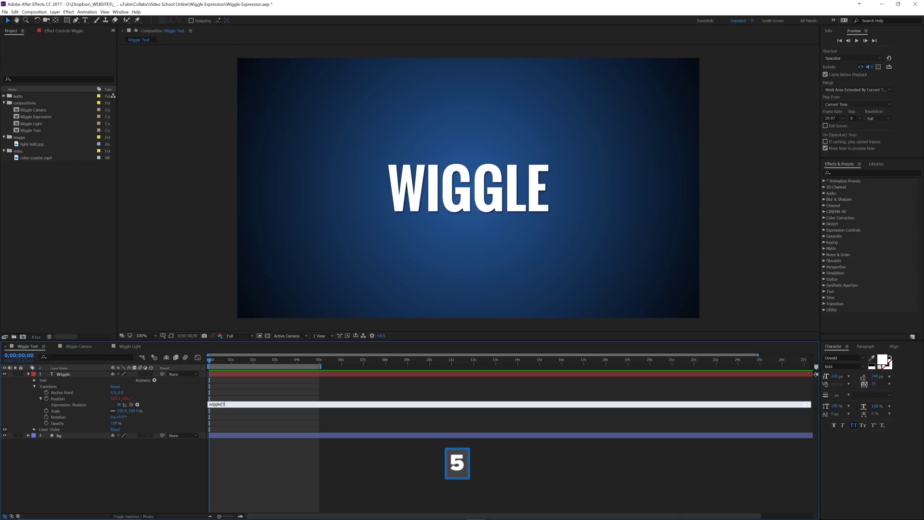
pyautogui.write(',50')
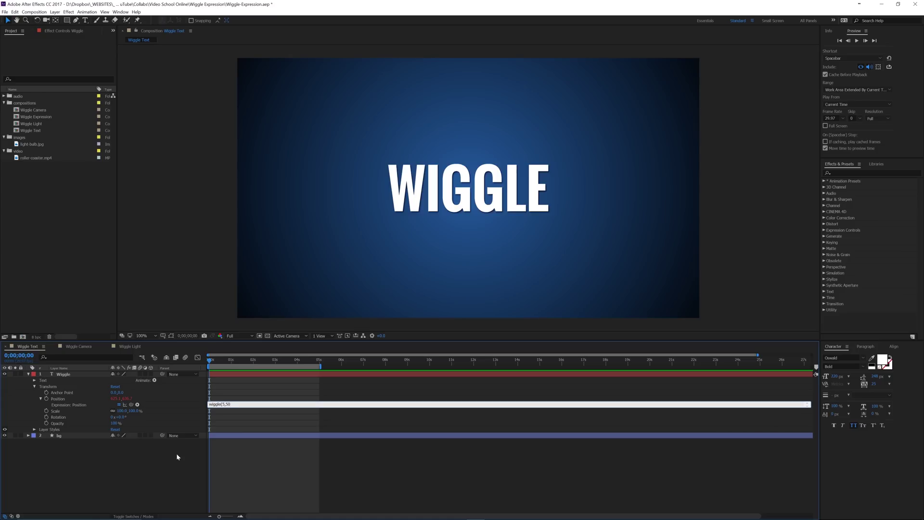
pyautogui.write(')')
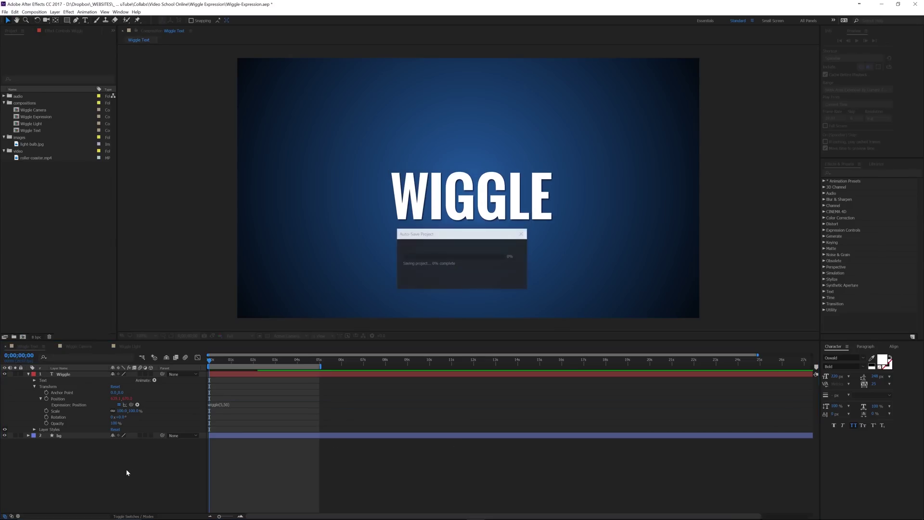
pyautogui.press('space')
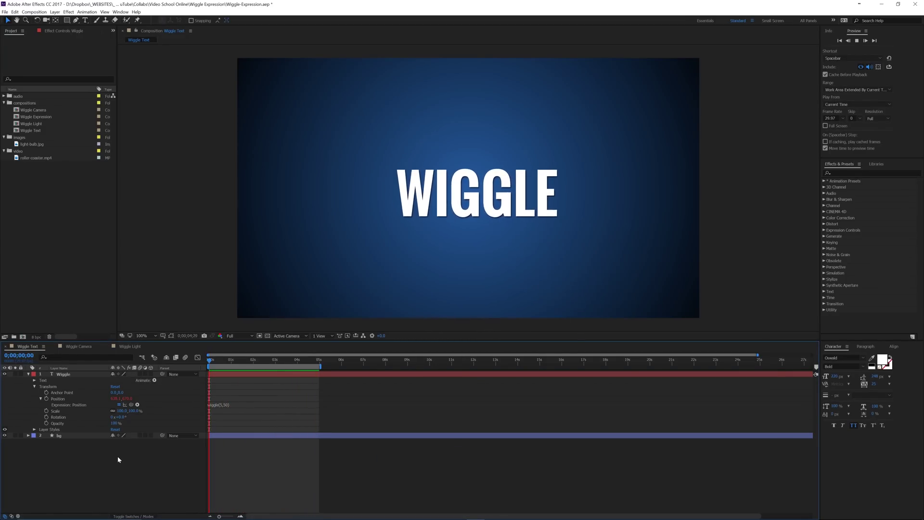
# - Cut wiggle(5,50) out of Position, paste it as the Opacity expression, and preview the flicker
pyautogui.press('space')
pyautogui.click(233, 404)
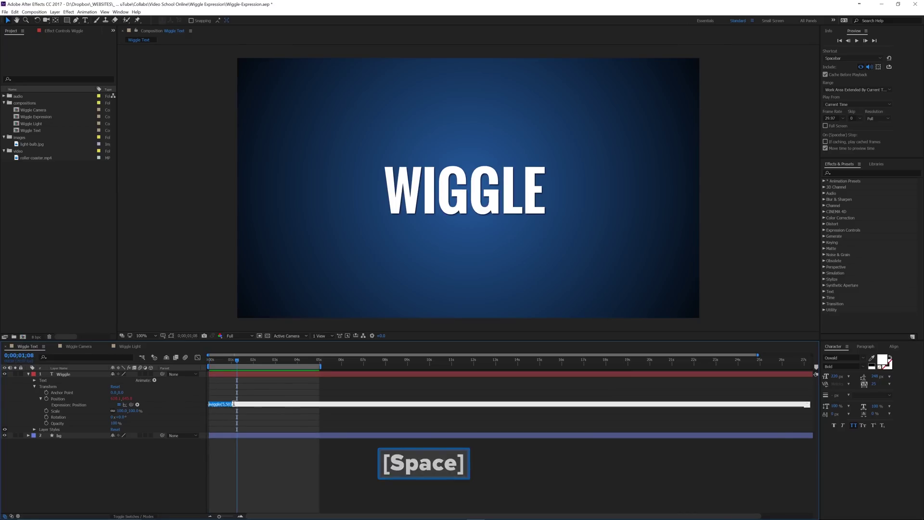
pyautogui.hotkey('ctrl', 'x')
pyautogui.click(136, 481)
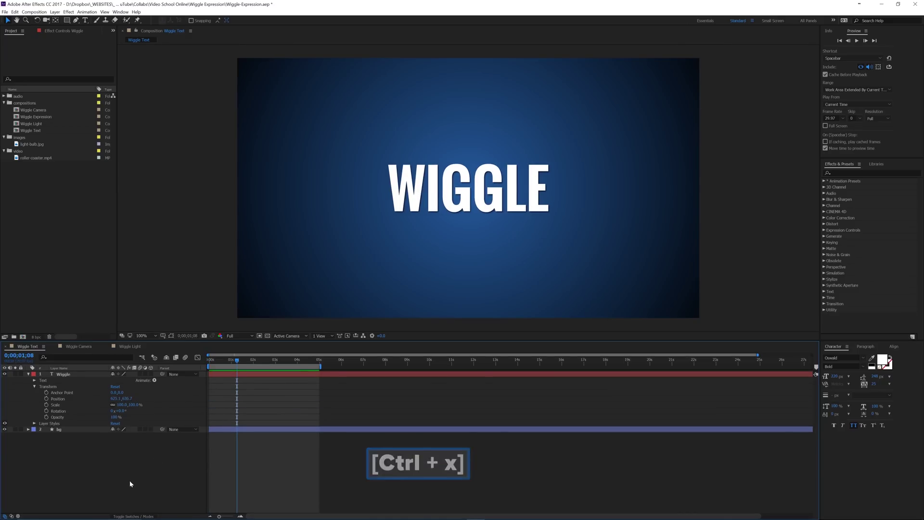
pyautogui.keyDown('alt'); pyautogui.click(46, 418); pyautogui.keyUp('alt')
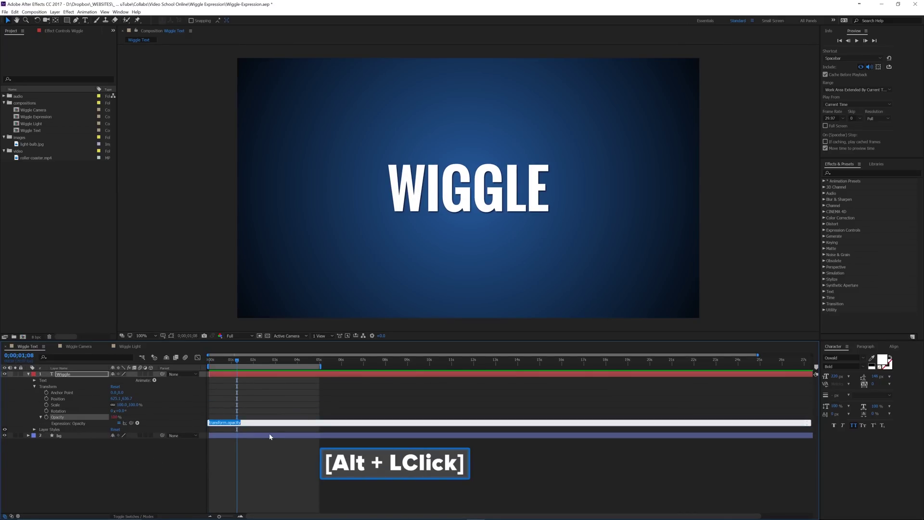
pyautogui.hotkey('ctrl', 'v')
pyautogui.click(177, 464)
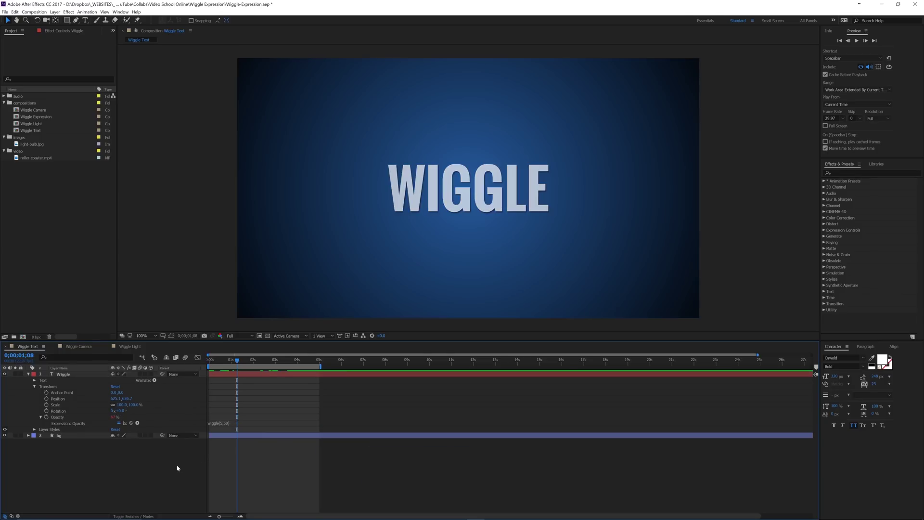
pyautogui.press('Home')
pyautogui.press('space')
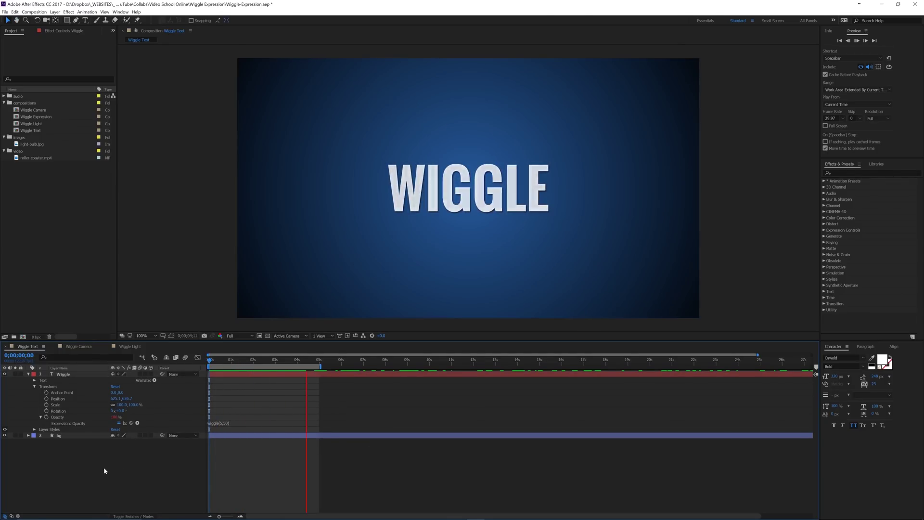
pyautogui.press('space')
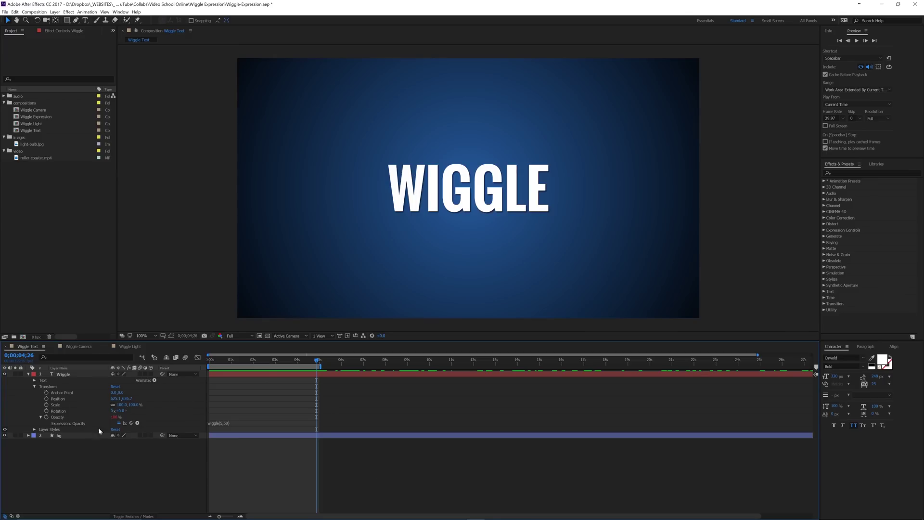
# - Pick-whip the Opacity expression to bg's Scale, giving thisComp.layer("bg").transform.scale[0]
pyautogui.click(29, 435)
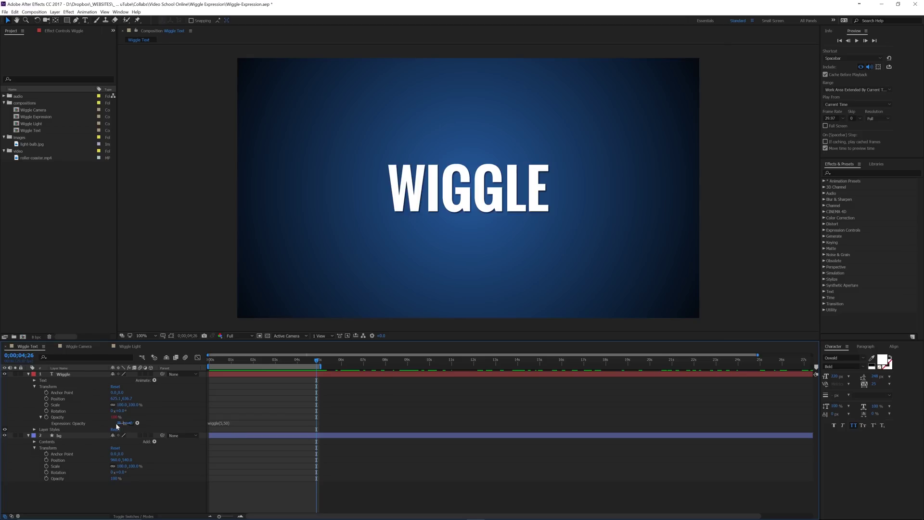
pyautogui.moveTo(129, 422); pyautogui.dragTo(57, 466)
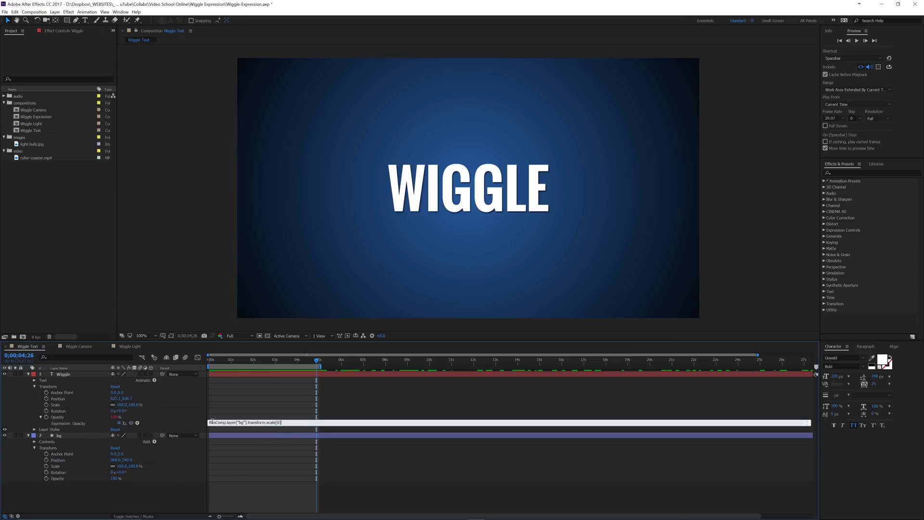
pyautogui.click(296, 405)
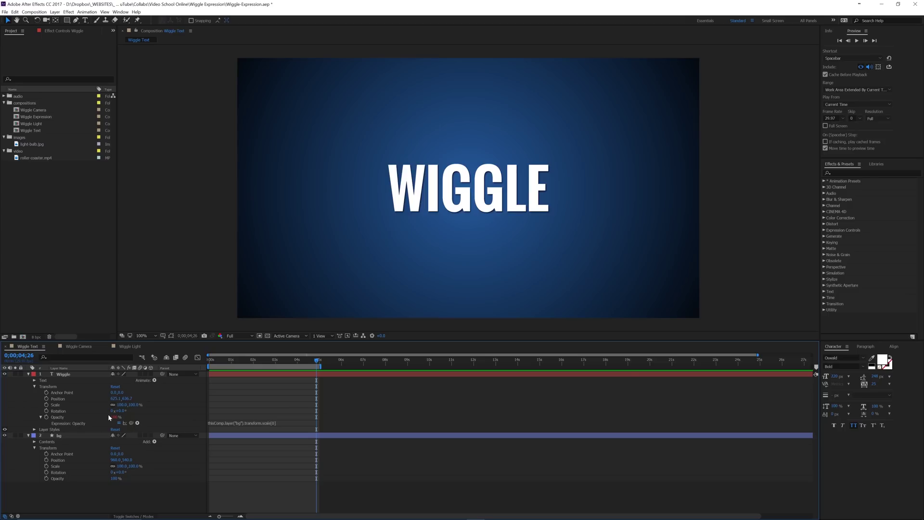
# - Try bg Scale values of 75% and about 39%, then undo back to 100%
pyautogui.click(54, 466)
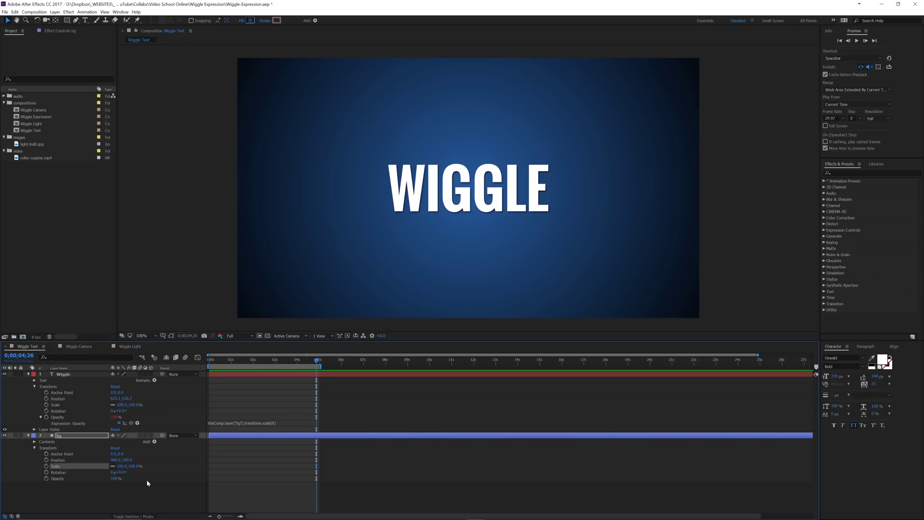
pyautogui.click(121, 465)
pyautogui.write('75')
pyautogui.press('Return')
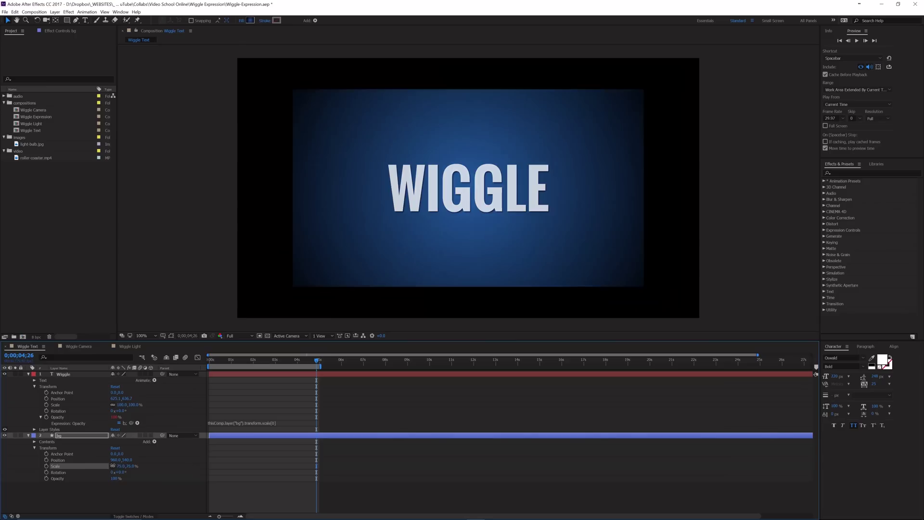
pyautogui.moveTo(118, 465)
pyautogui.mouseDown()
pyautogui.moveTo(98, 463)
pyautogui.moveTo(152, 463)
pyautogui.moveTo(134, 464)
pyautogui.mouseUp()
pyautogui.hotkey('ctrl', 'z')
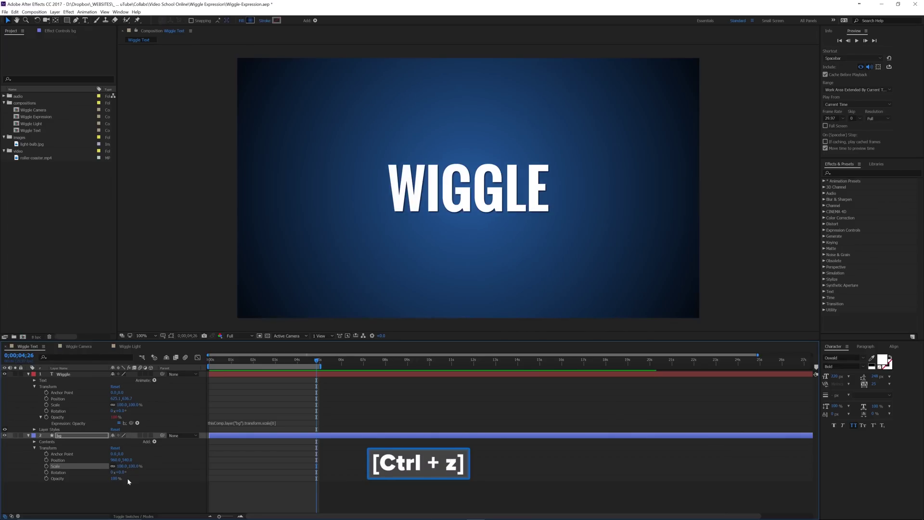
# - Delete the Wiggle layer's Opacity expression and collapse both the bg and Wiggle layers
pyautogui.click(283, 422)
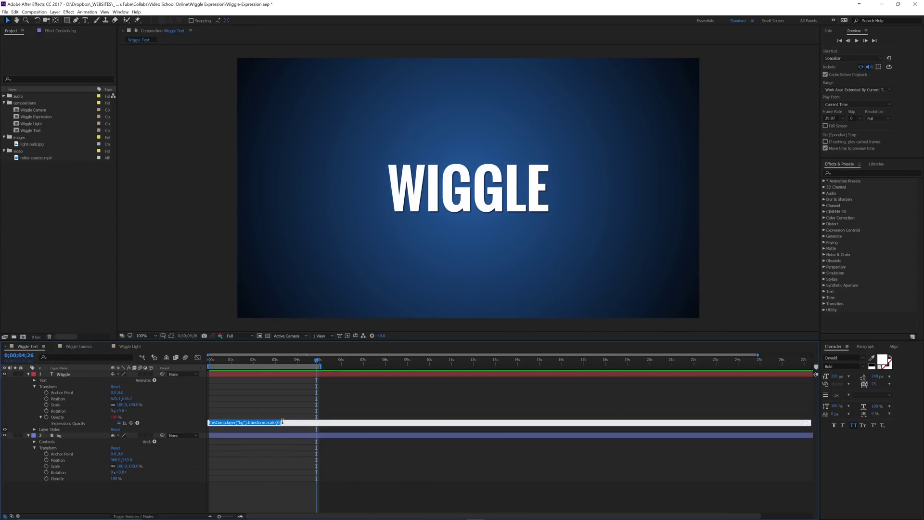
pyautogui.press('Delete')
pyautogui.click(156, 499)
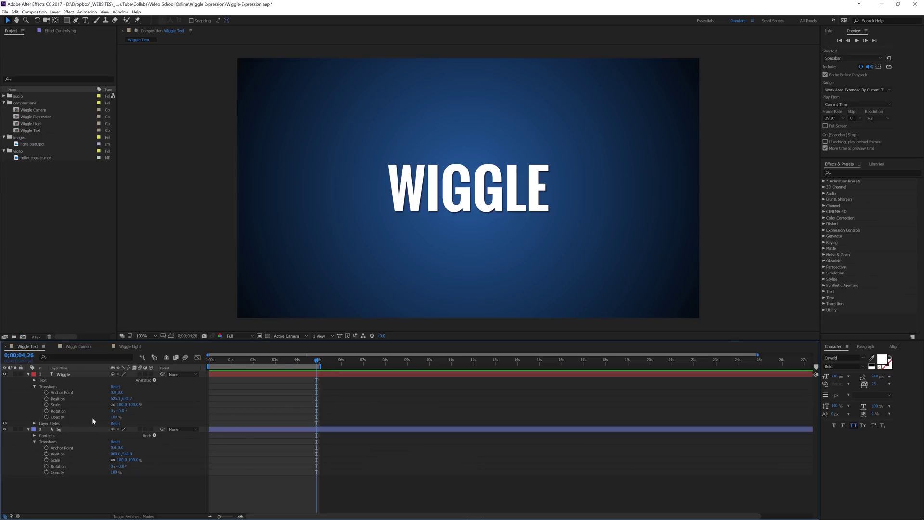
pyautogui.click(29, 429)
pyautogui.click(28, 375)
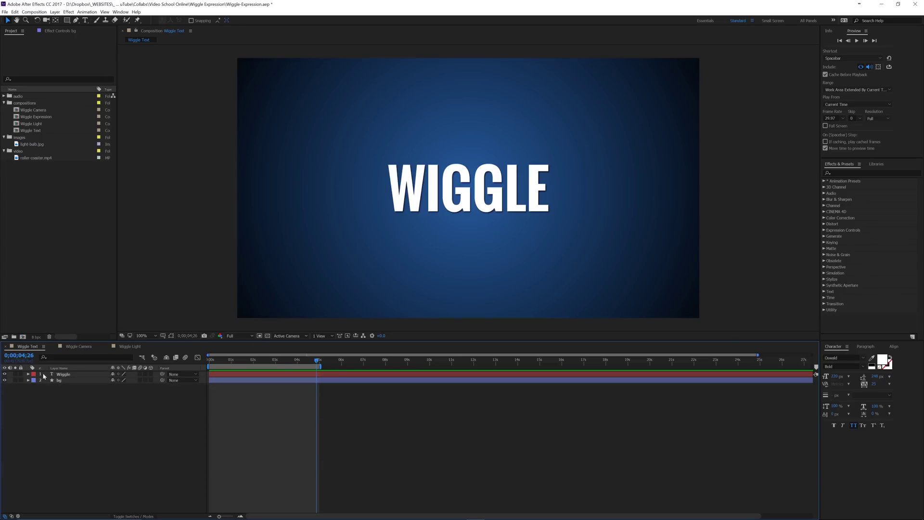
# - Switch to the Wiggle Camera comp and play the roller-coaster footage preview twice
pyautogui.click(80, 345)
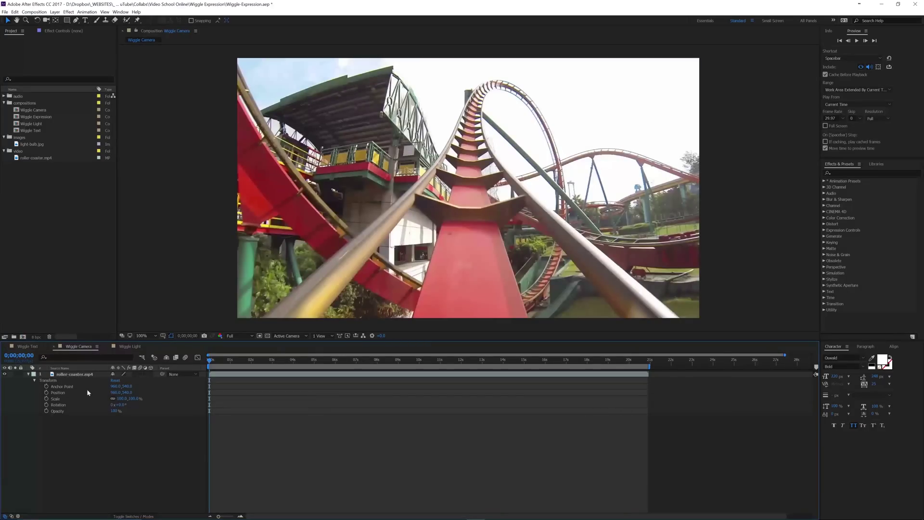
pyautogui.press('space')
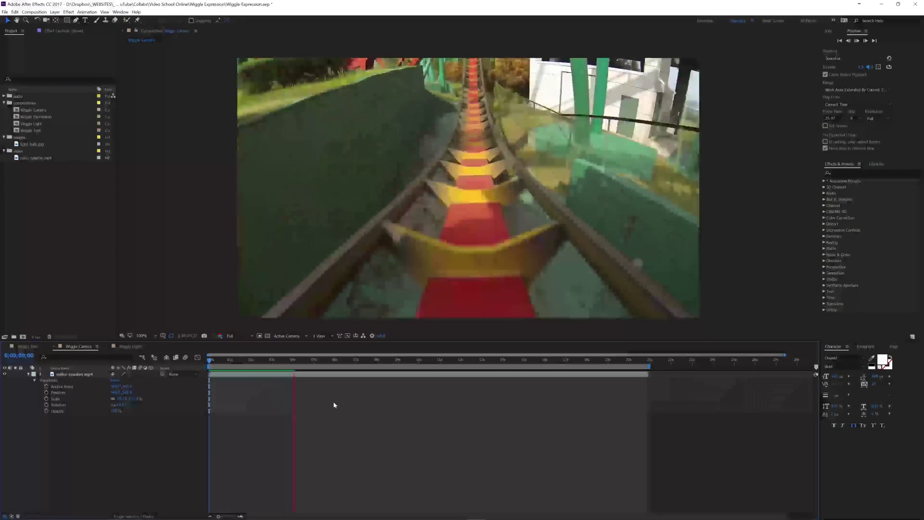
pyautogui.press('space')
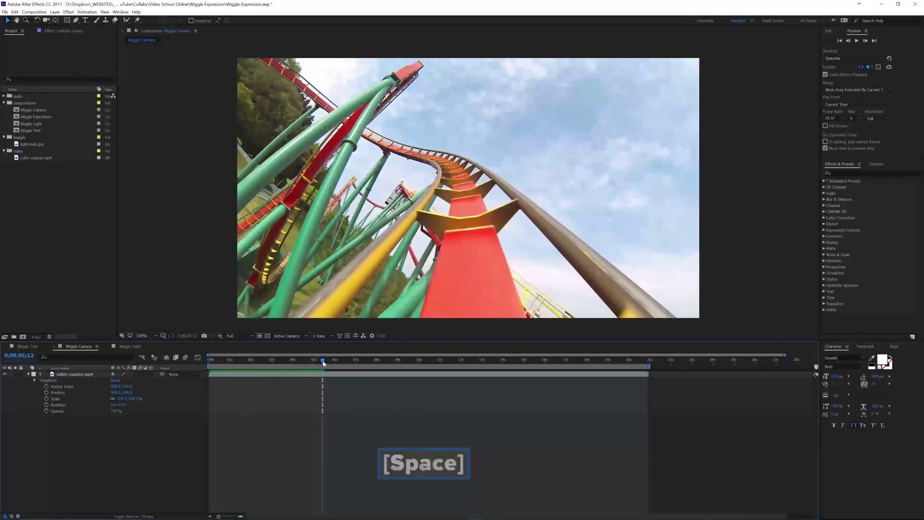
pyautogui.press('space')
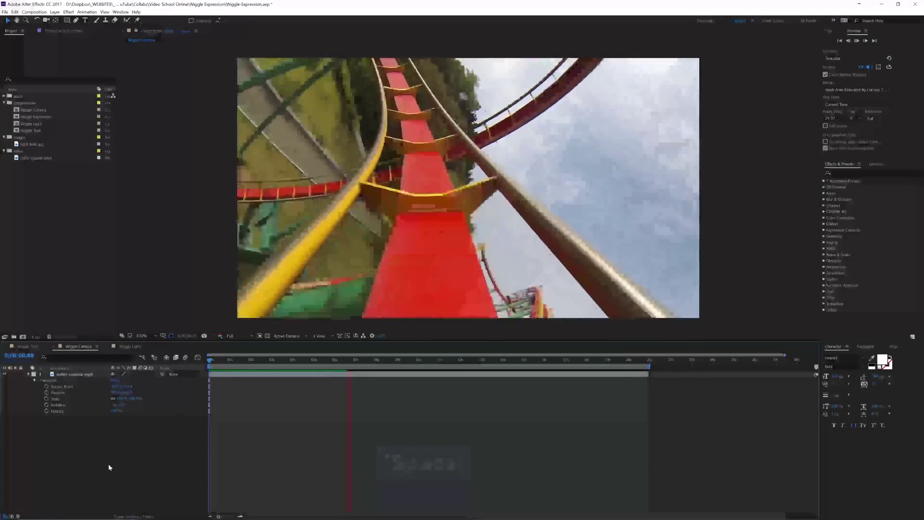
pyautogui.press('space')
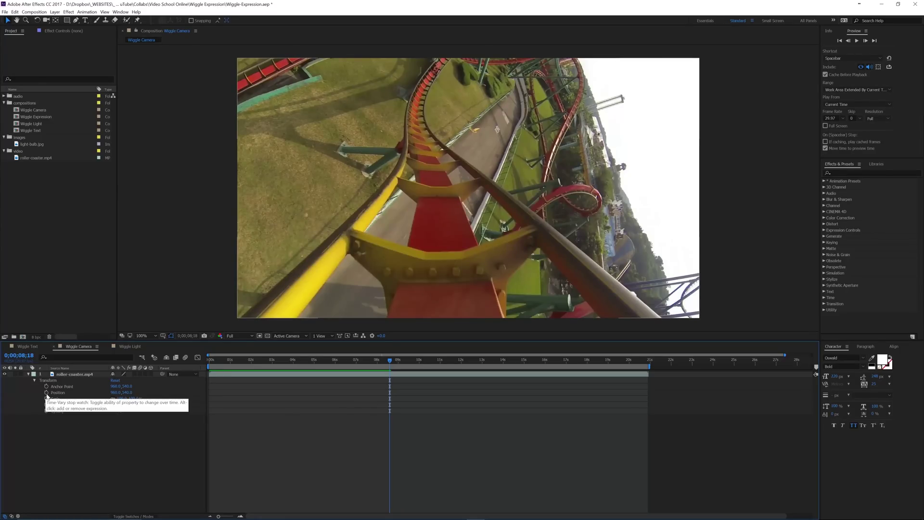
# - Add a wiggle(50,50) Position expression to the roller-coaster layer and preview the shake
pyautogui.keyDown('alt'); pyautogui.click(46, 392); pyautogui.keyUp('alt')
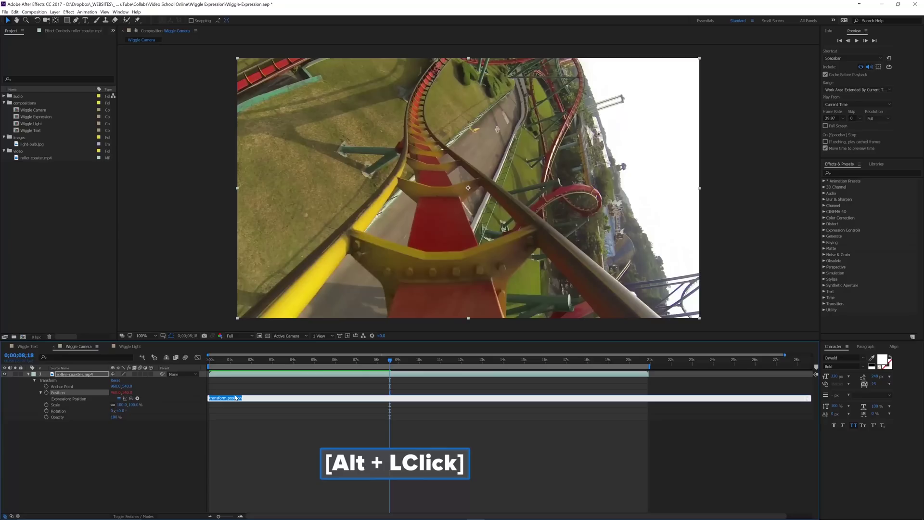
pyautogui.write('wiggle(')
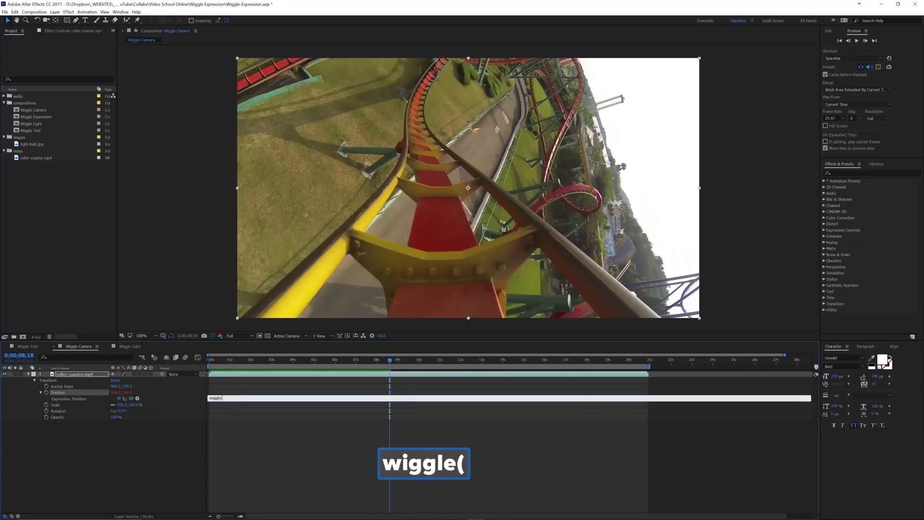
pyautogui.write(')')
pyautogui.press('Left')
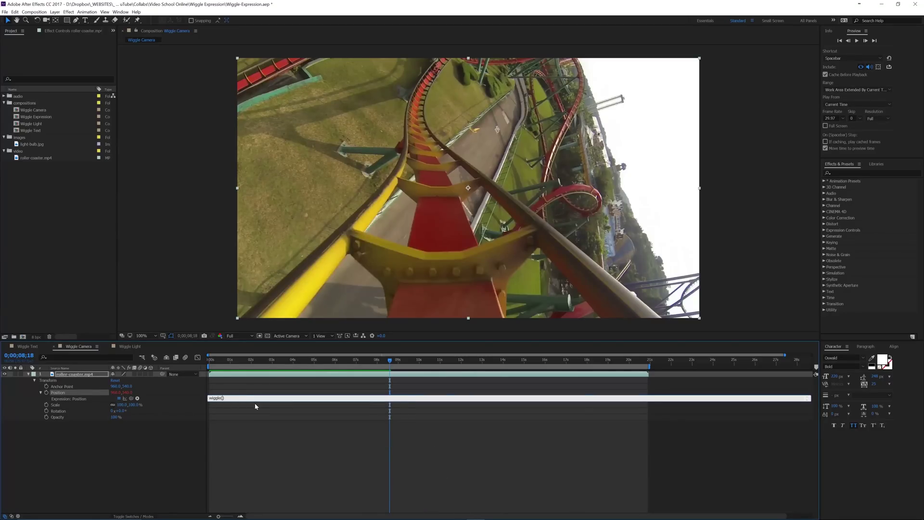
pyautogui.write('50')
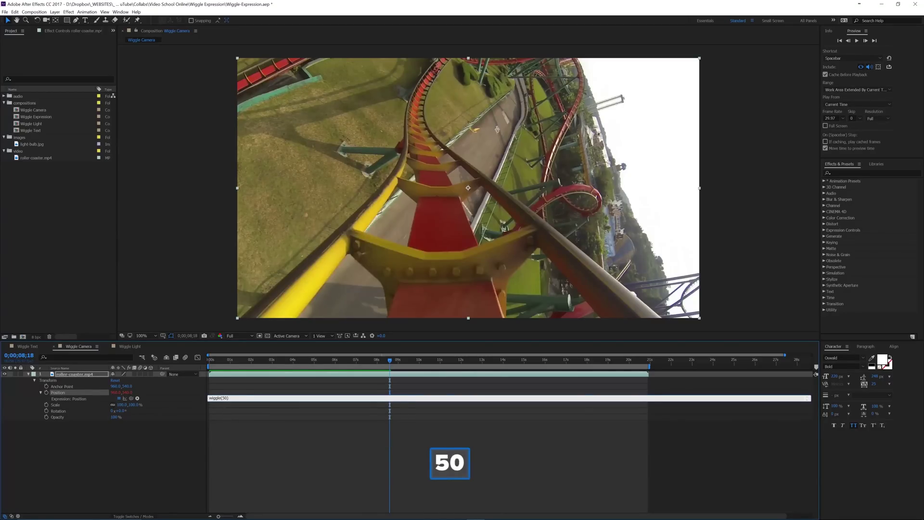
pyautogui.write(',50')
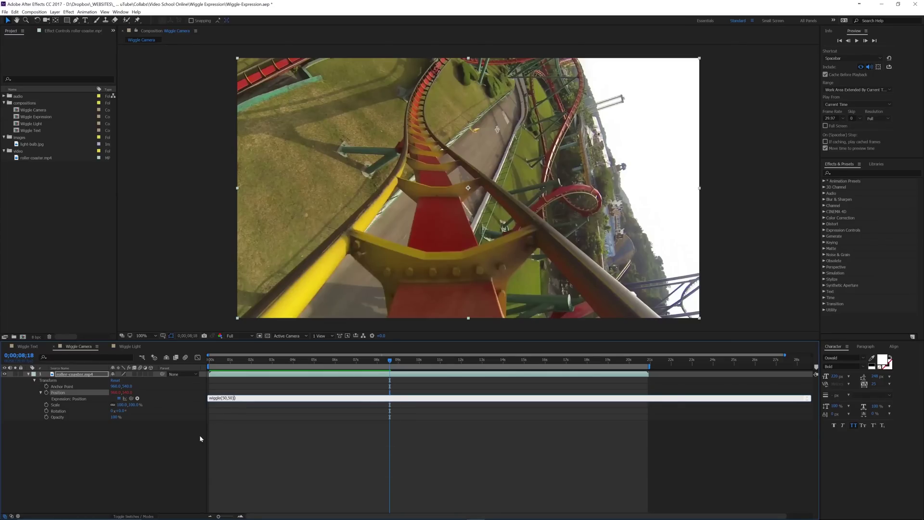
pyautogui.press('Delete')
pyautogui.click(166, 449)
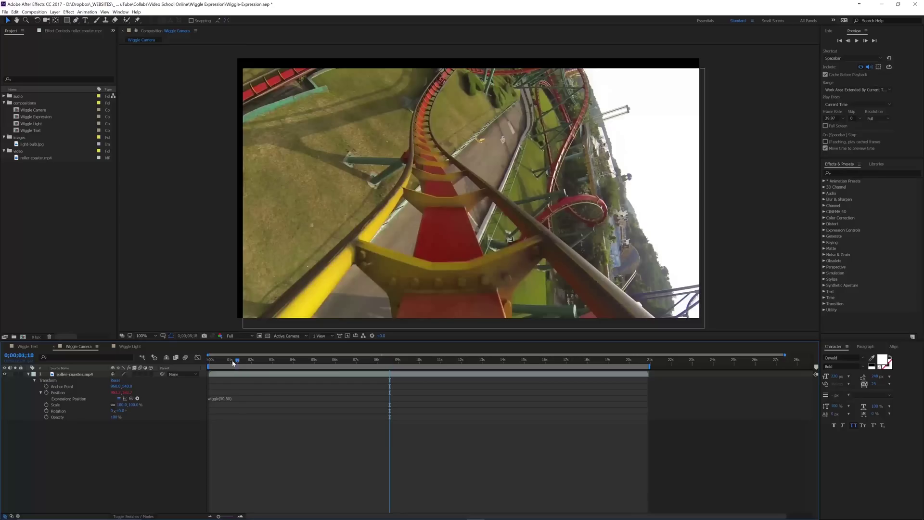
pyautogui.click(209, 360)
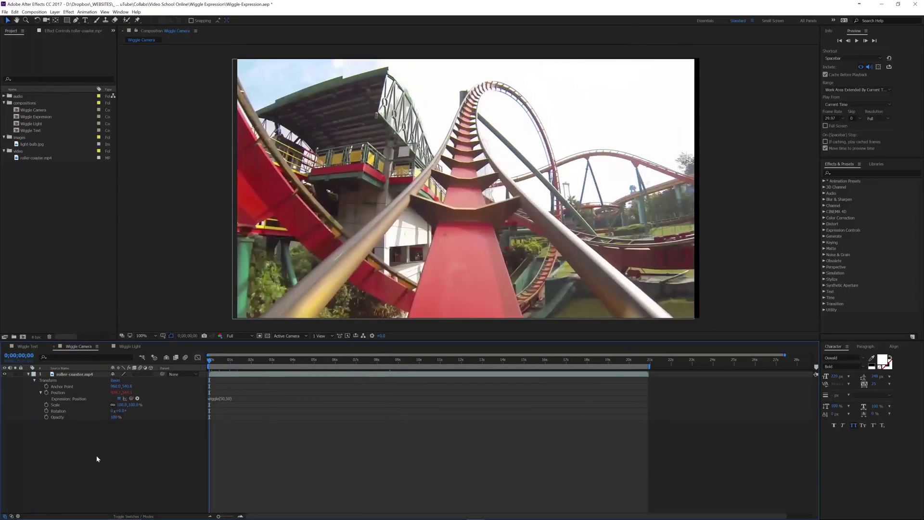
pyautogui.press('space')
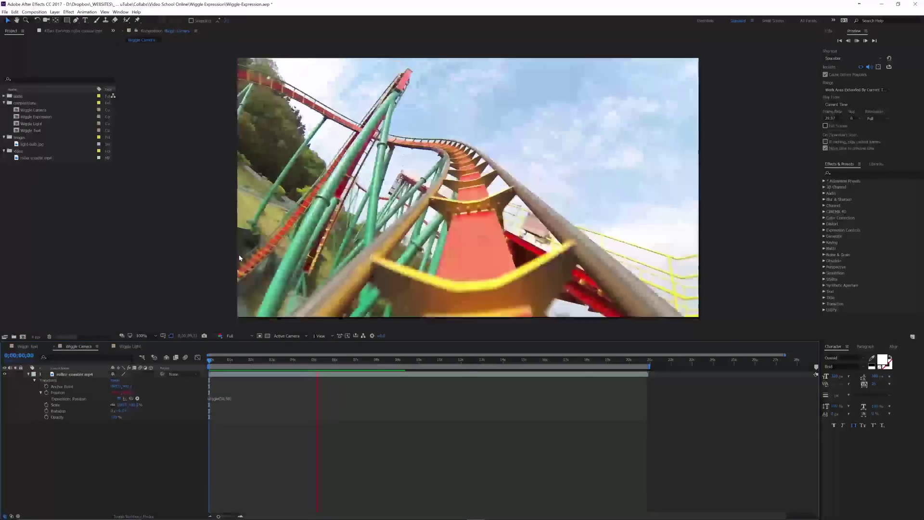
pyautogui.press('space')
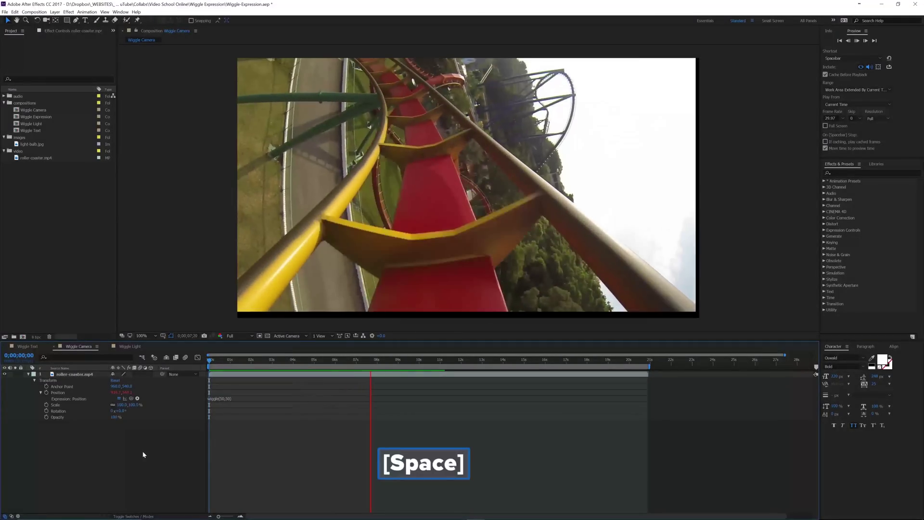
pyautogui.press('Home')
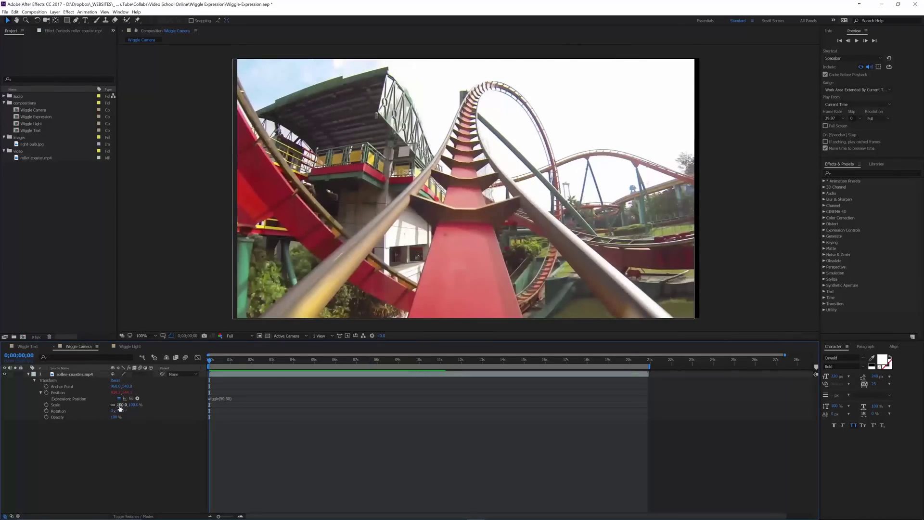
# - Scale the footage to 112% to hide its edges and preview the result several times
pyautogui.click(120, 404)
pyautogui.moveTo(121, 404); pyautogui.dragTo(125, 404)
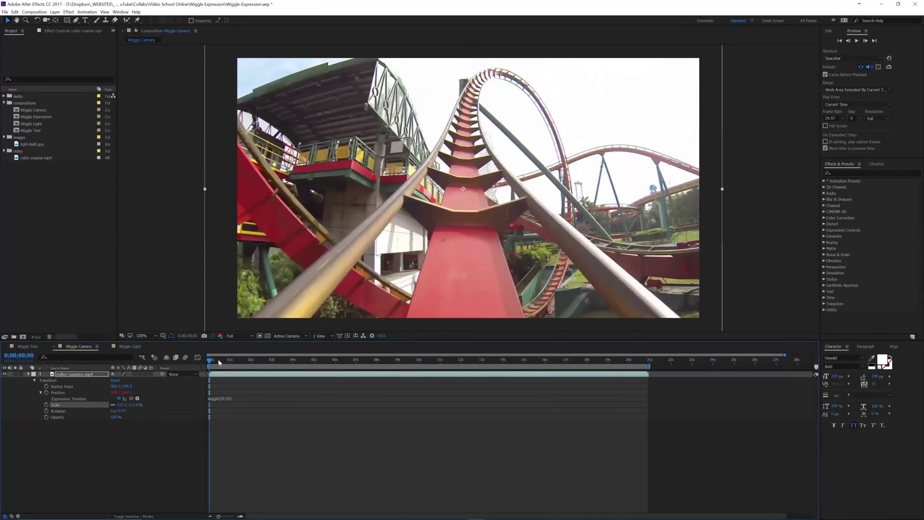
pyautogui.press('space')
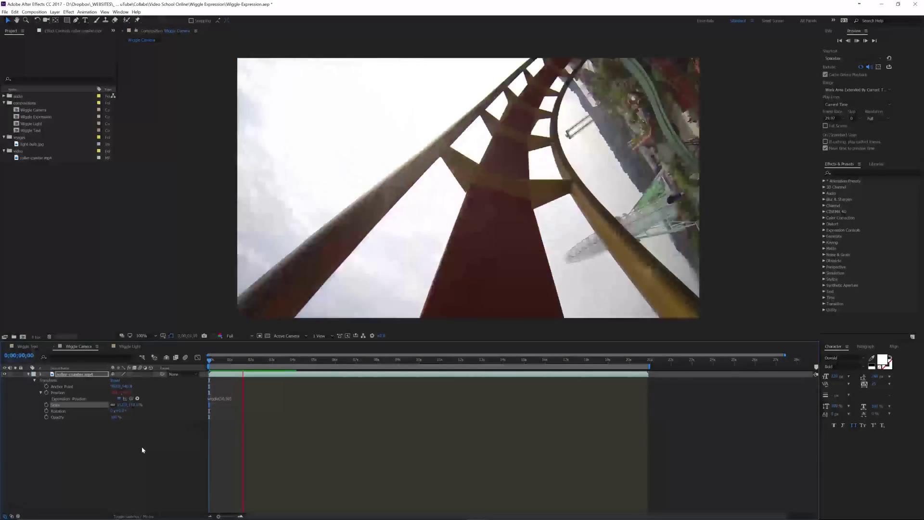
pyautogui.press('space')
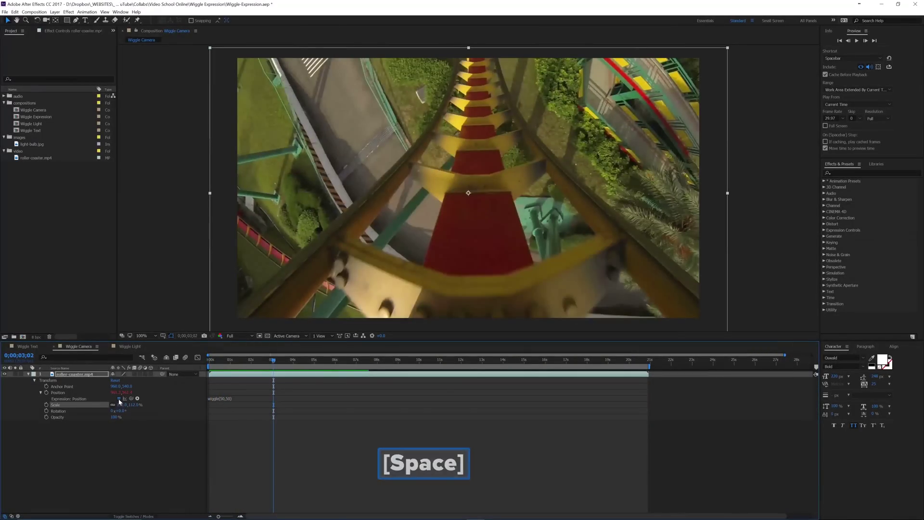
pyautogui.moveTo(273, 361); pyautogui.dragTo(209, 360)
pyautogui.press('space')
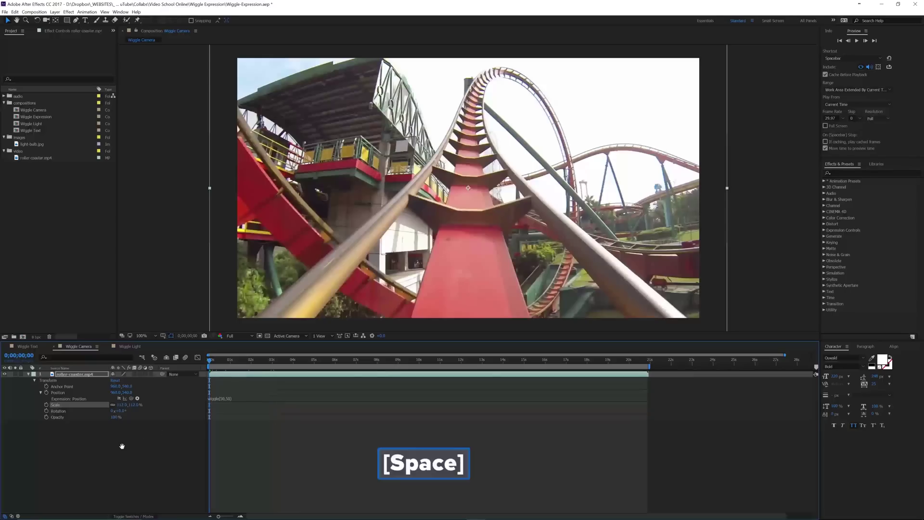
pyautogui.press('space')
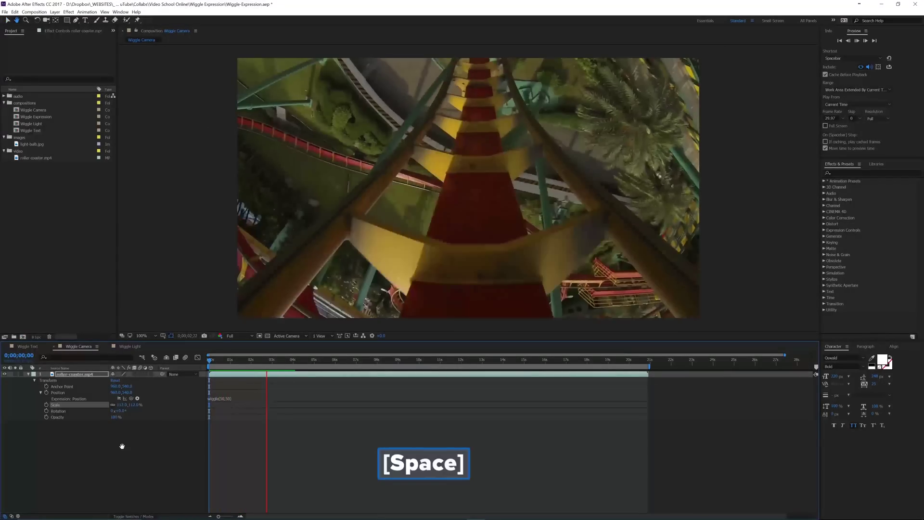
pyautogui.moveTo(232, 363); pyautogui.dragTo(210, 360)
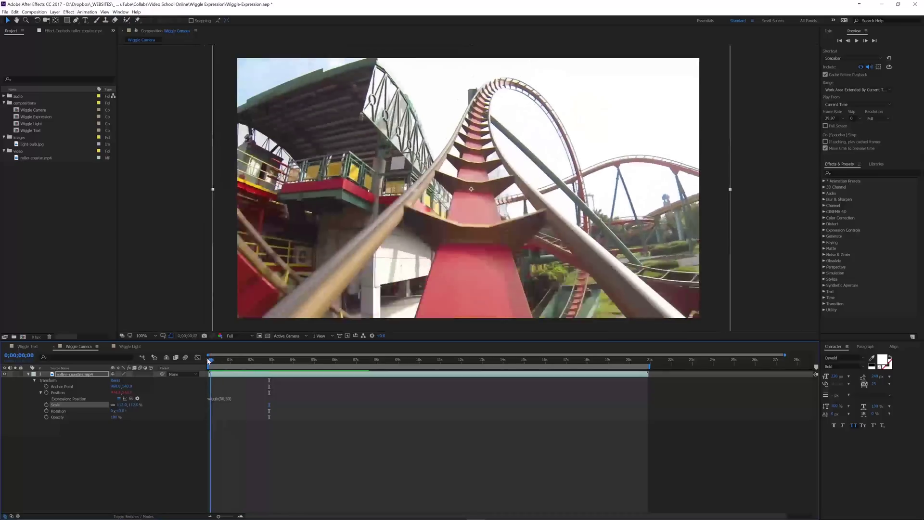
pyautogui.press('space')
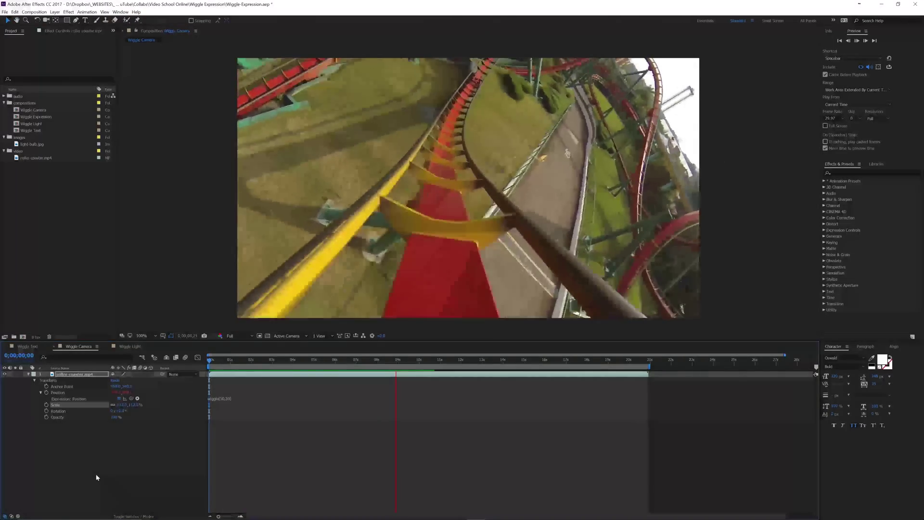
pyautogui.press('space')
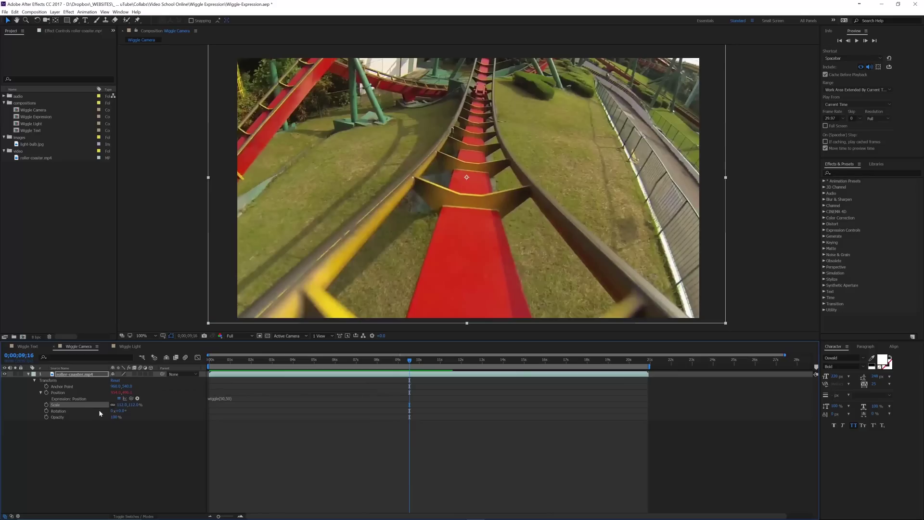
# - Show the wiggle's post-expression motion path and position curves, then preview them
pyautogui.click(124, 398)
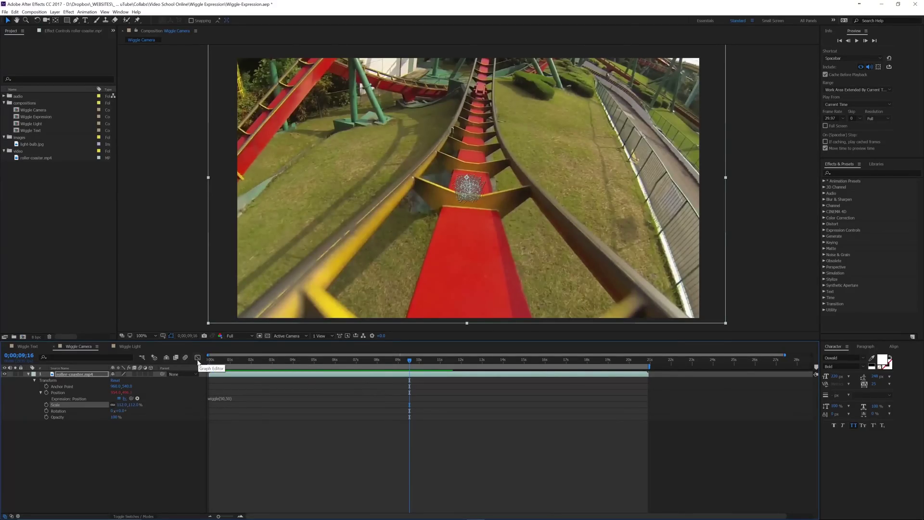
pyautogui.click(197, 357)
pyautogui.moveTo(408, 363); pyautogui.dragTo(212, 363)
pyautogui.press('space')
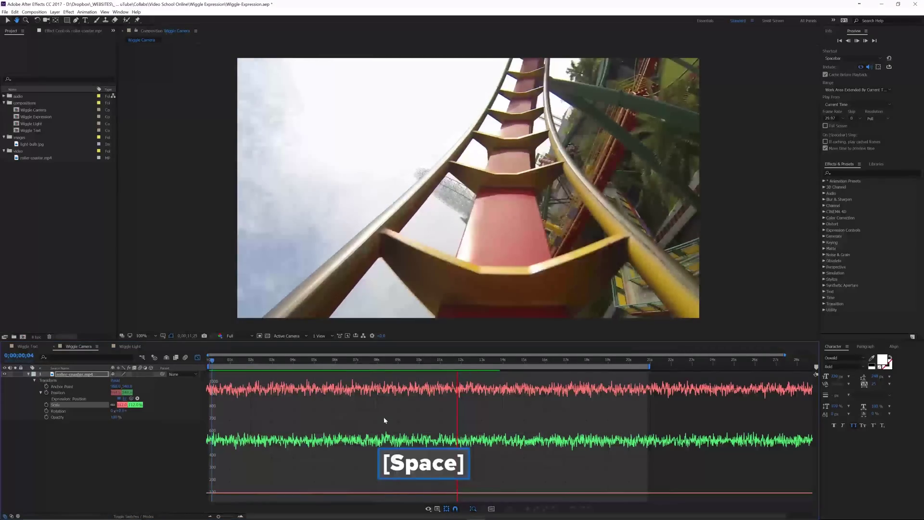
pyautogui.press('space')
# - Switch the Graph Editor to the speed graph, then open the Wiggle Light comp
pyautogui.click(441, 505)
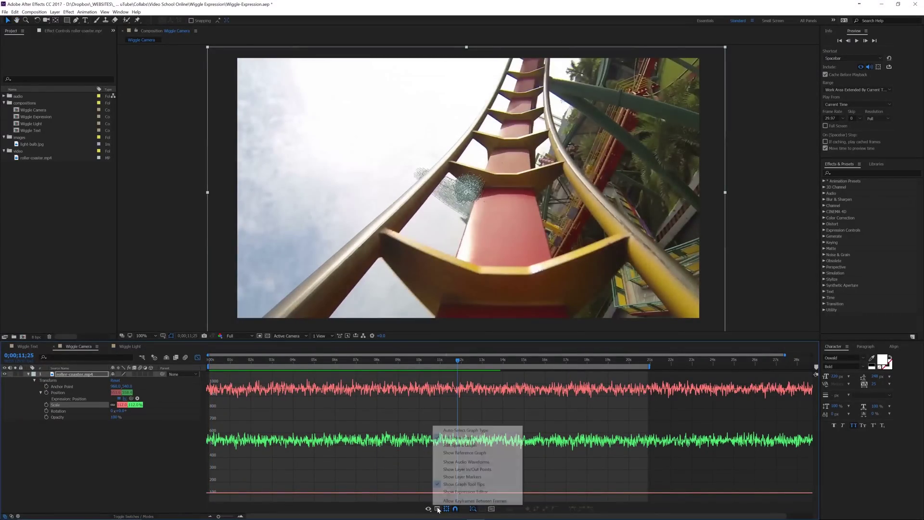
pyautogui.click(454, 445)
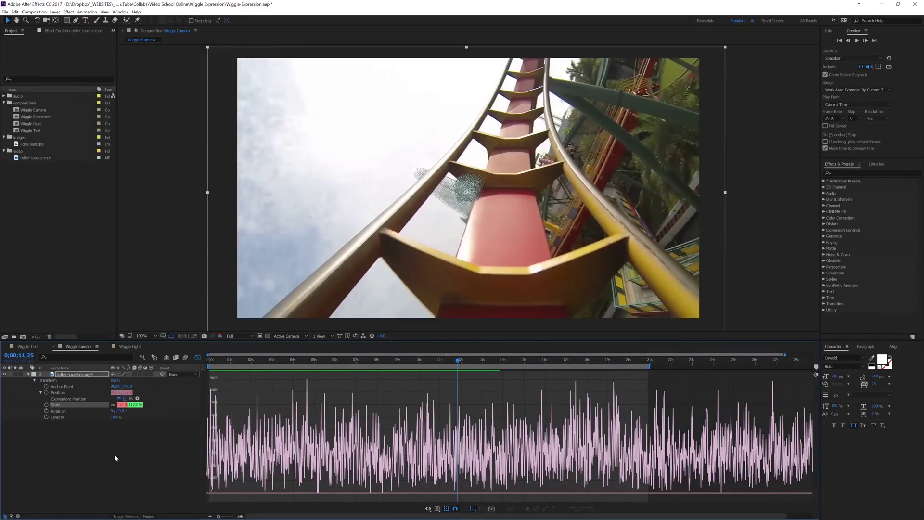
pyautogui.click(130, 347)
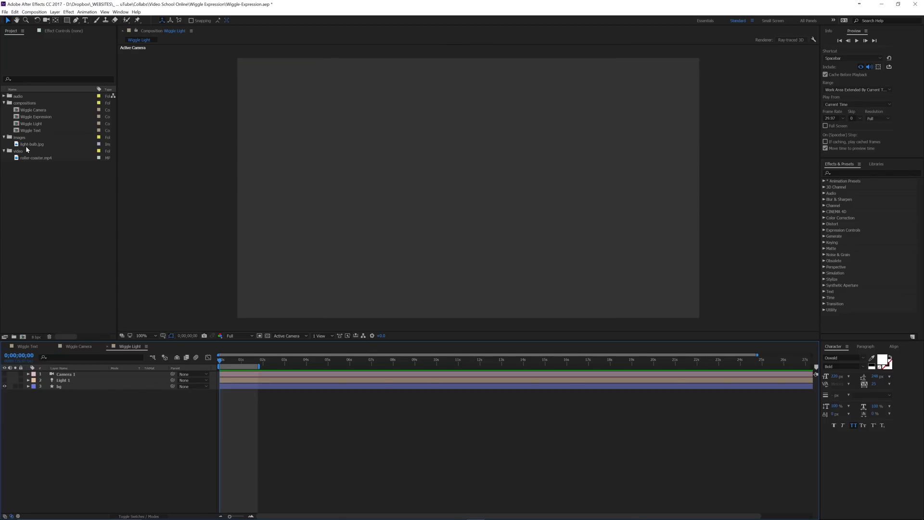
# - Add light-bulb.jpg as a layer in the Wiggle Light comp and preview it
pyautogui.moveTo(28, 147); pyautogui.dragTo(62, 375)
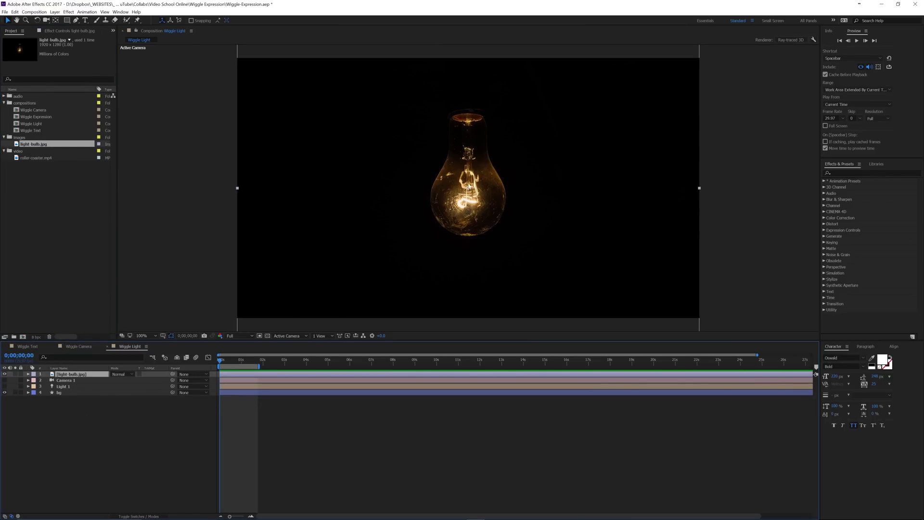
pyautogui.press('space')
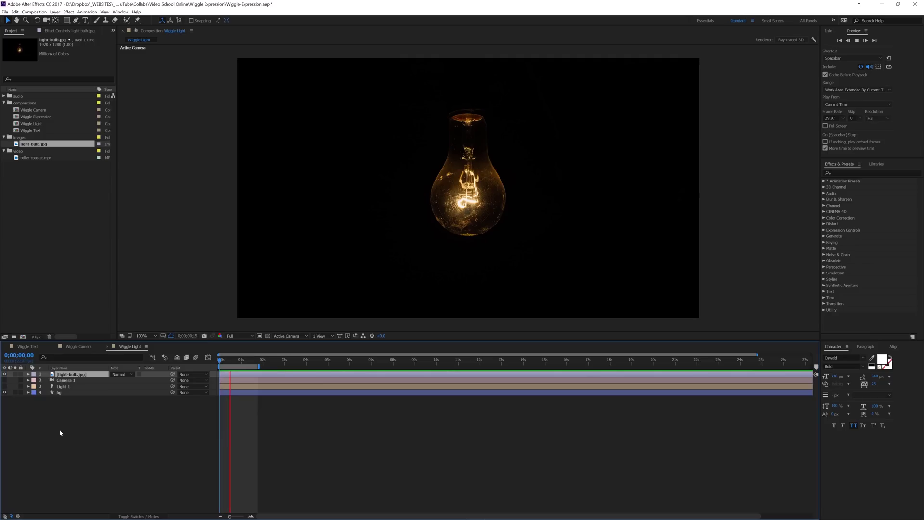
pyautogui.press('space')
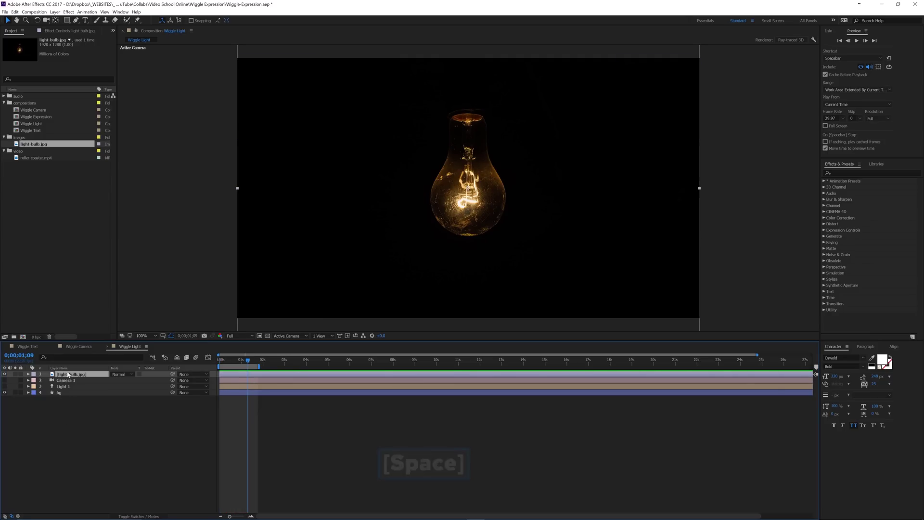
# - Duplicate the light-bulb layer, rename the copy 'light flicker', and expand its properties
pyautogui.hotkey('ctrl', 'd')
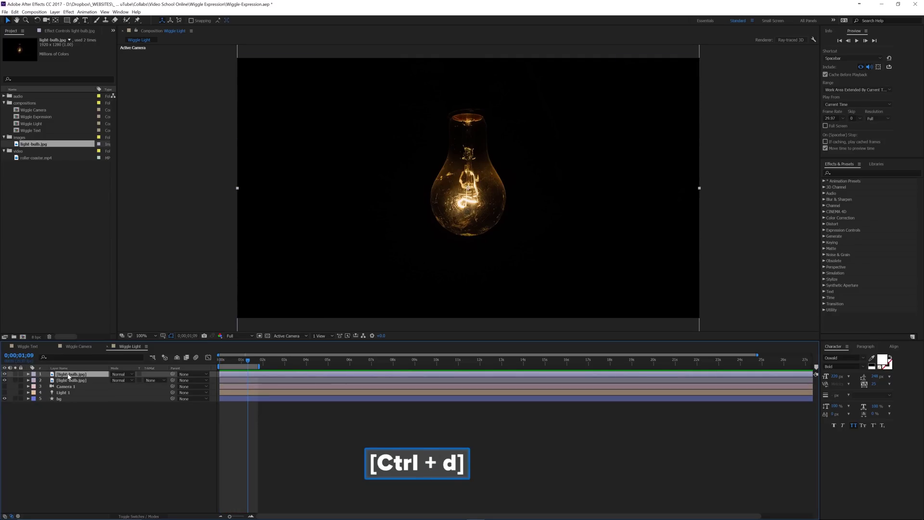
pyautogui.press('Return')
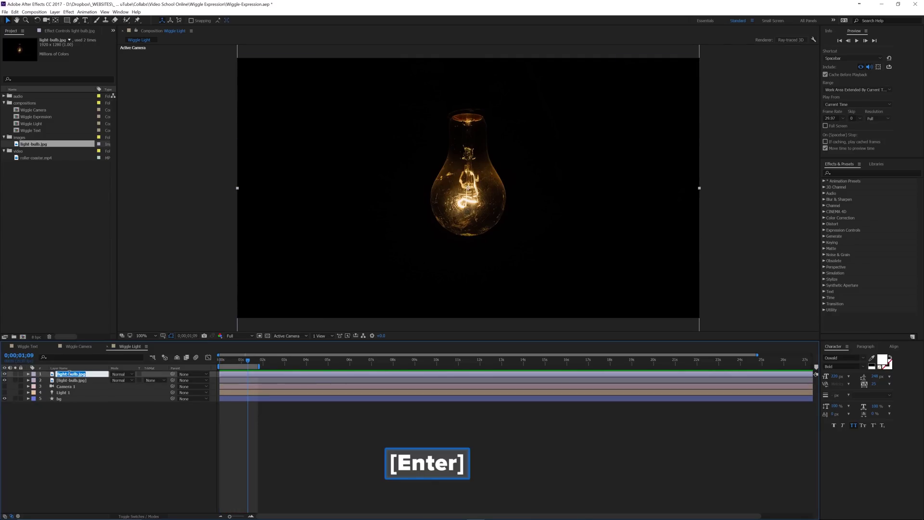
pyautogui.write('light flicker')
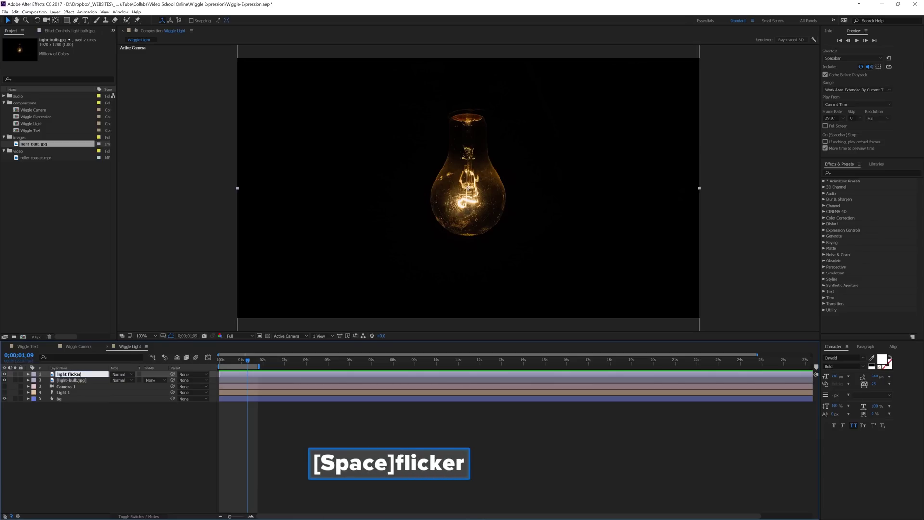
pyautogui.press('Return')
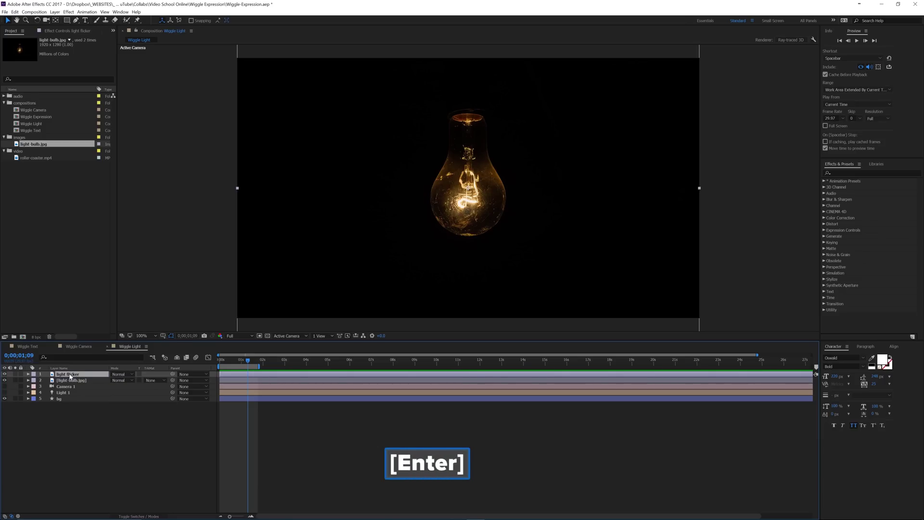
pyautogui.click(27, 375)
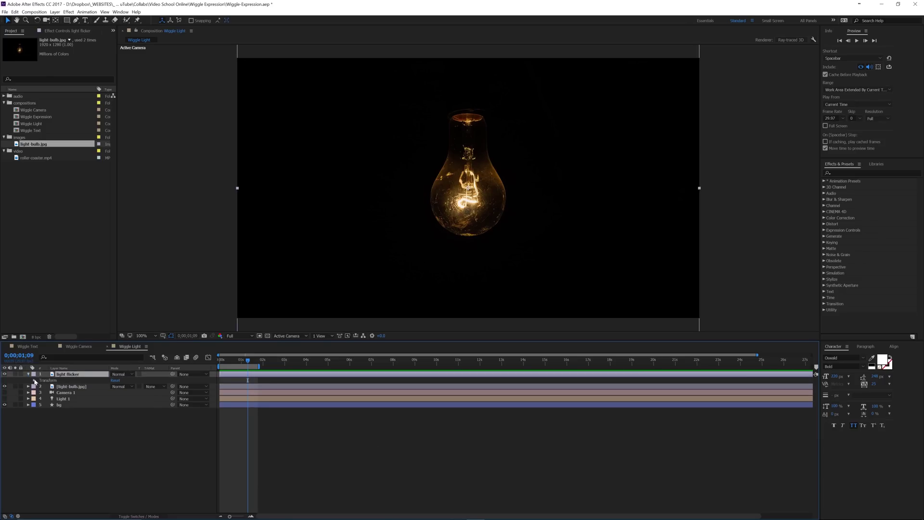
# - Draw a closed Pen mask around the glowing filament on the light flicker layer
pyautogui.click(35, 380)
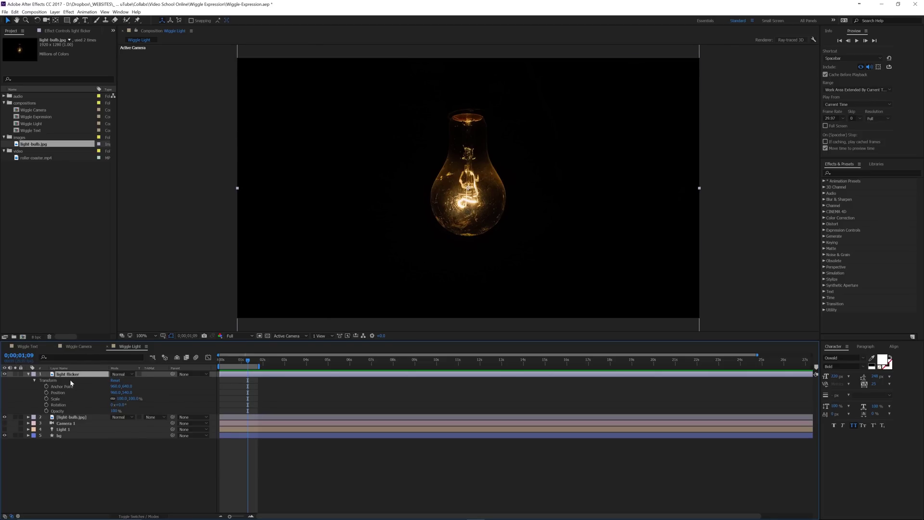
pyautogui.click(76, 20)
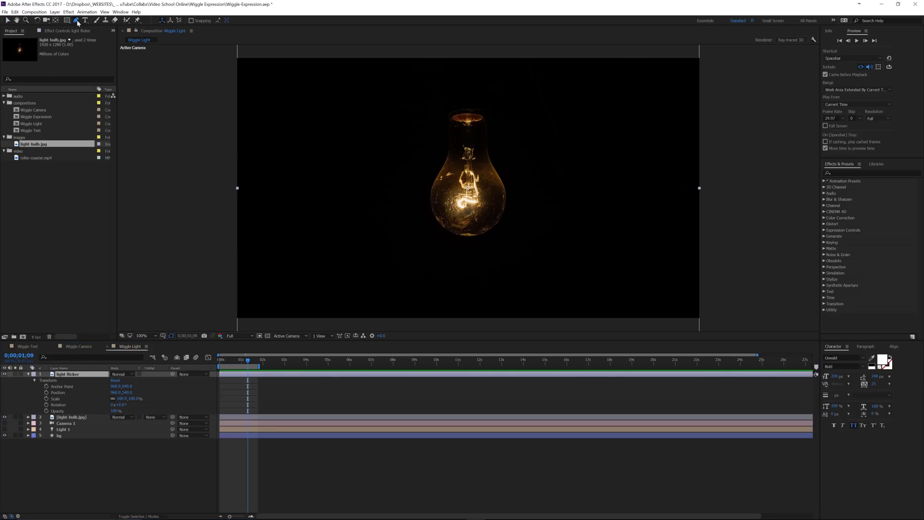
pyautogui.click(464, 185)
pyautogui.click(449, 193)
pyautogui.click(453, 212)
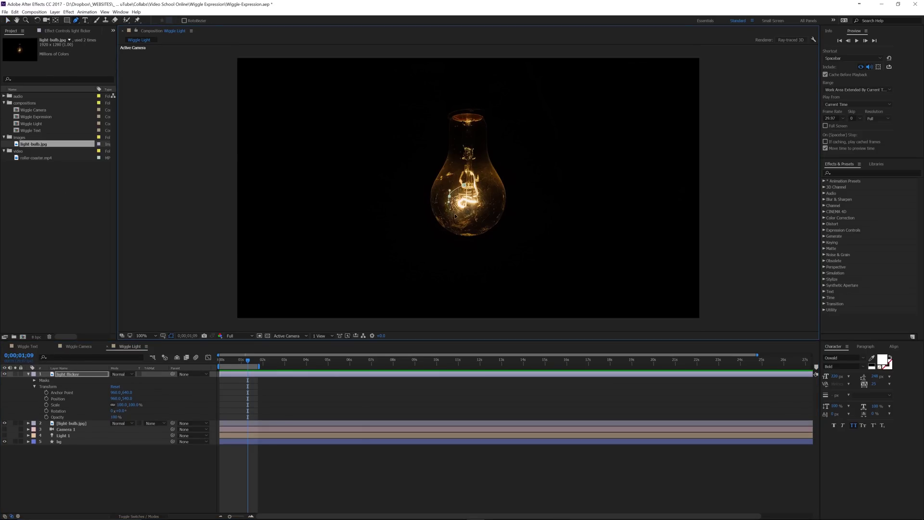
pyautogui.click(459, 219)
pyautogui.click(470, 219)
pyautogui.click(476, 217)
pyautogui.click(486, 203)
pyautogui.click(480, 186)
pyautogui.click(465, 186)
# - Feather the mask to about 42 pixels and set Mask Expansion to -20, checking without the bulb photo
pyautogui.click(35, 380)
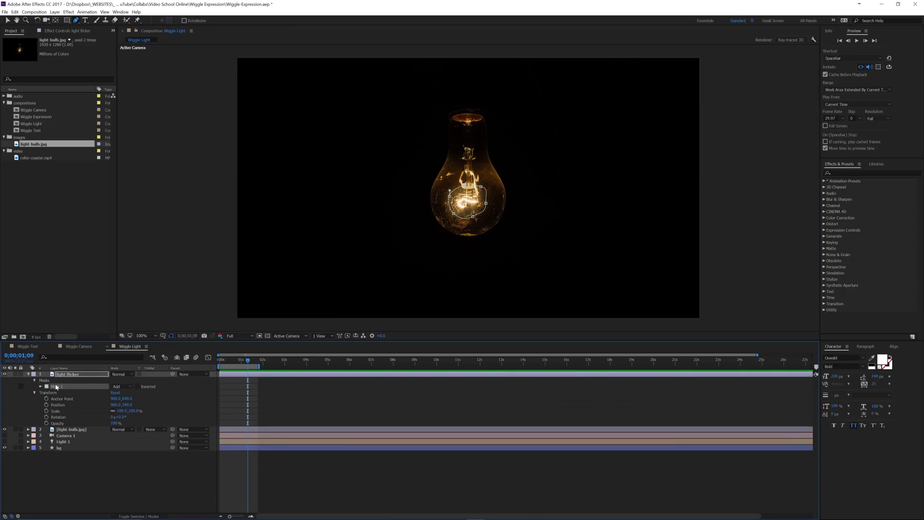
pyautogui.click(41, 386)
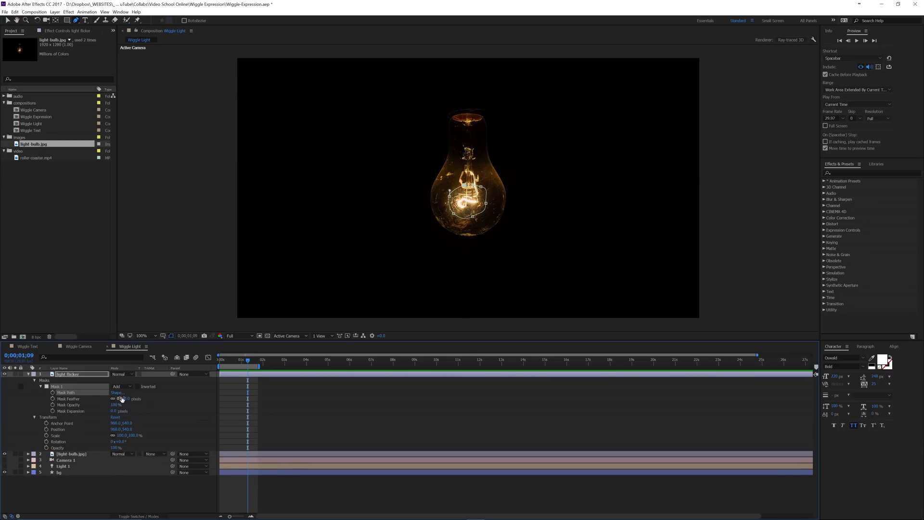
pyautogui.moveTo(121, 399); pyautogui.dragTo(126, 399)
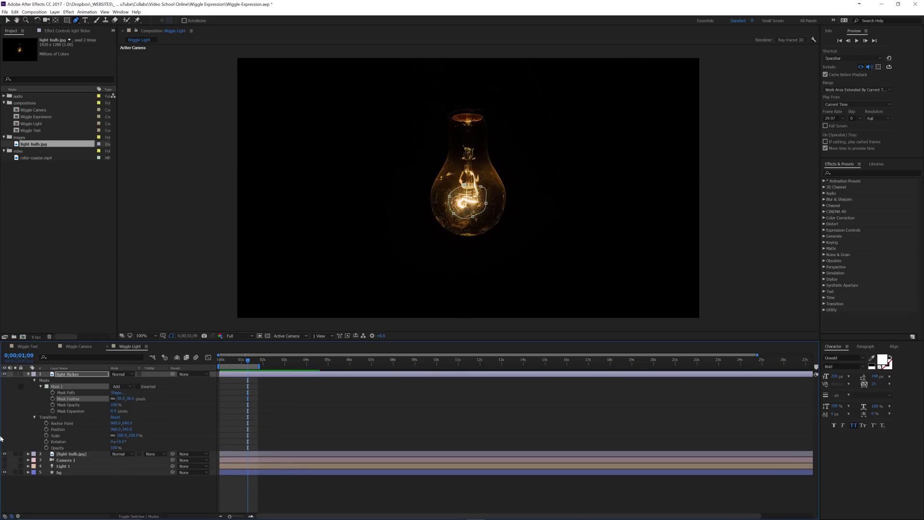
pyautogui.click(5, 453)
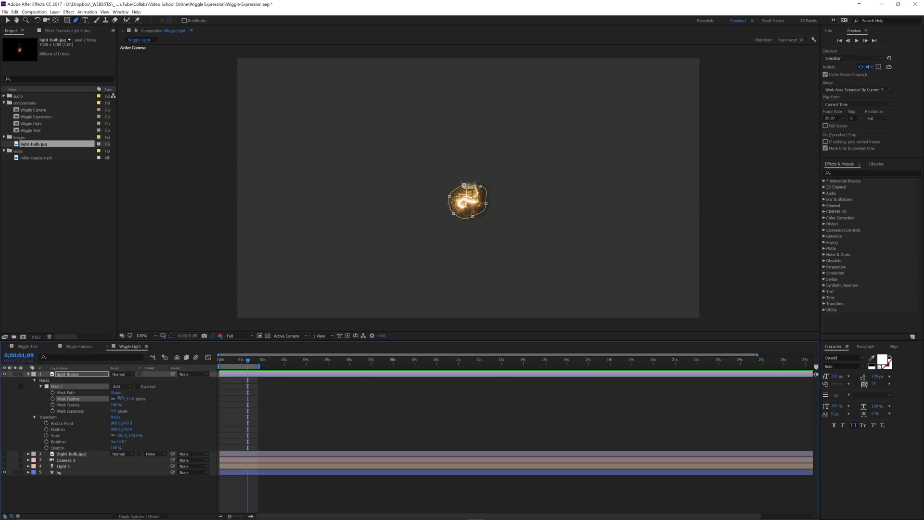
pyautogui.moveTo(120, 399); pyautogui.dragTo(120, 398)
pyautogui.click(110, 411)
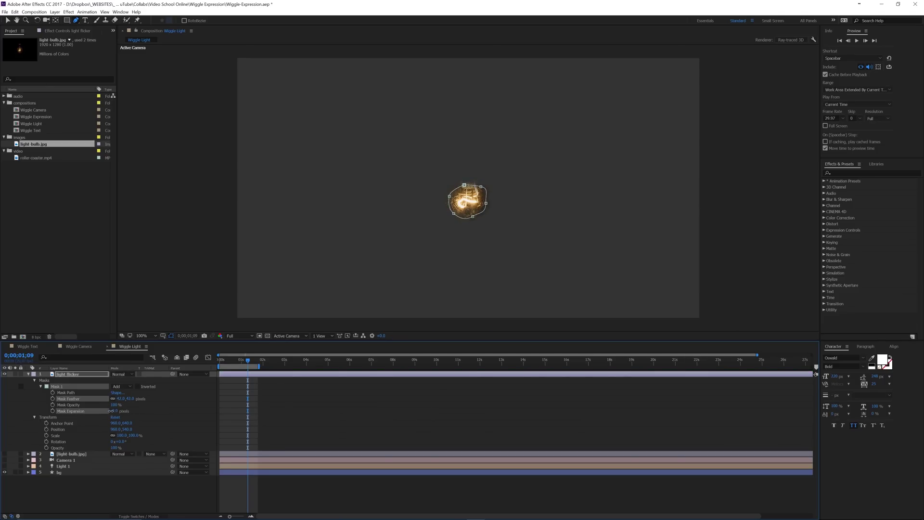
pyautogui.moveTo(111, 411); pyautogui.dragTo(101, 411)
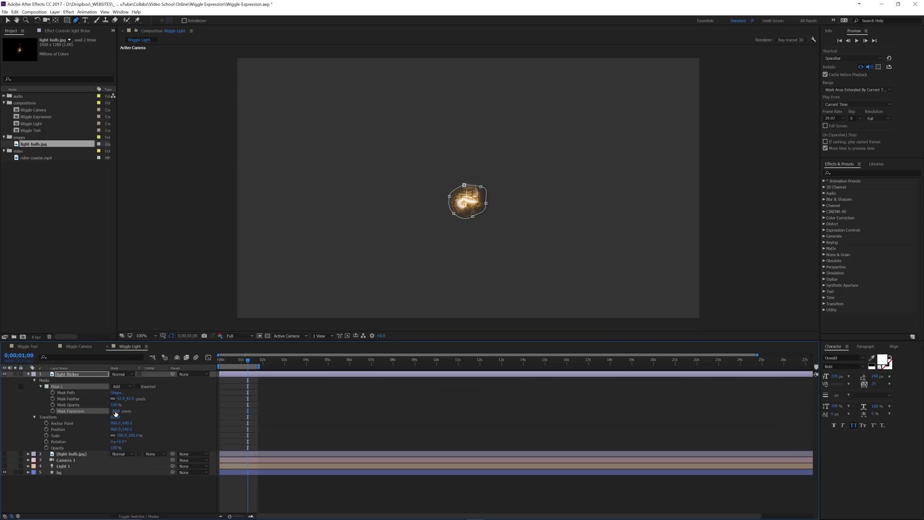
pyautogui.click(4, 454)
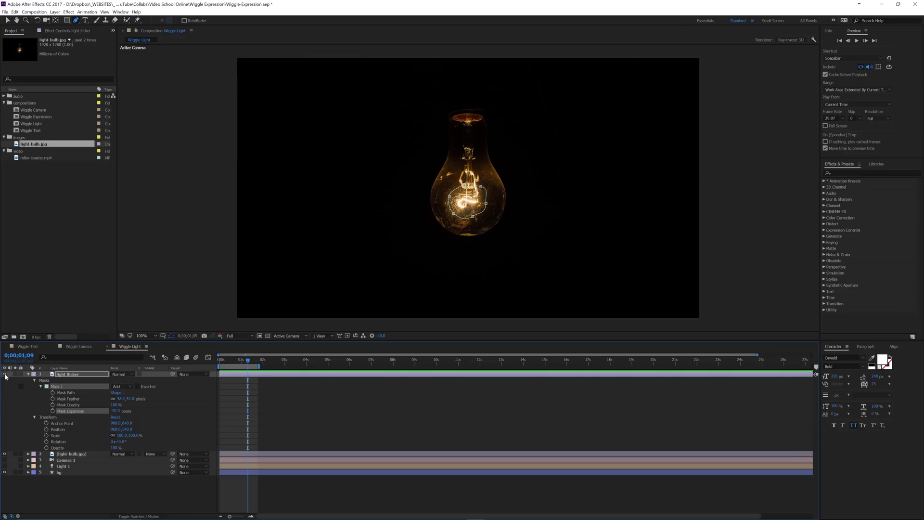
# - From the start, set the glow layer's opacity to 69% and mask expansion to 12 pixels
pyautogui.press('Home')
pyautogui.click(5, 454)
pyautogui.click(5, 454)
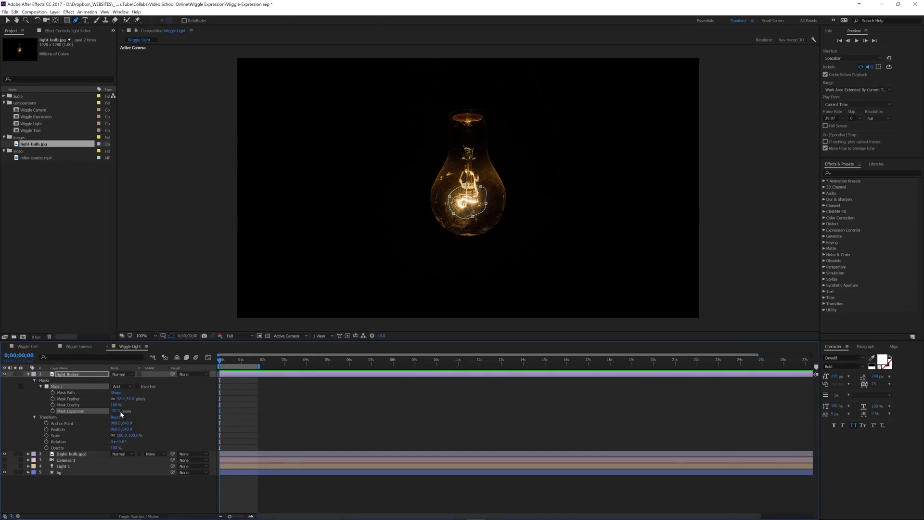
pyautogui.moveTo(114, 448)
pyautogui.mouseDown()
pyautogui.moveTo(99, 448)
pyautogui.moveTo(127, 447)
pyautogui.mouseUp()
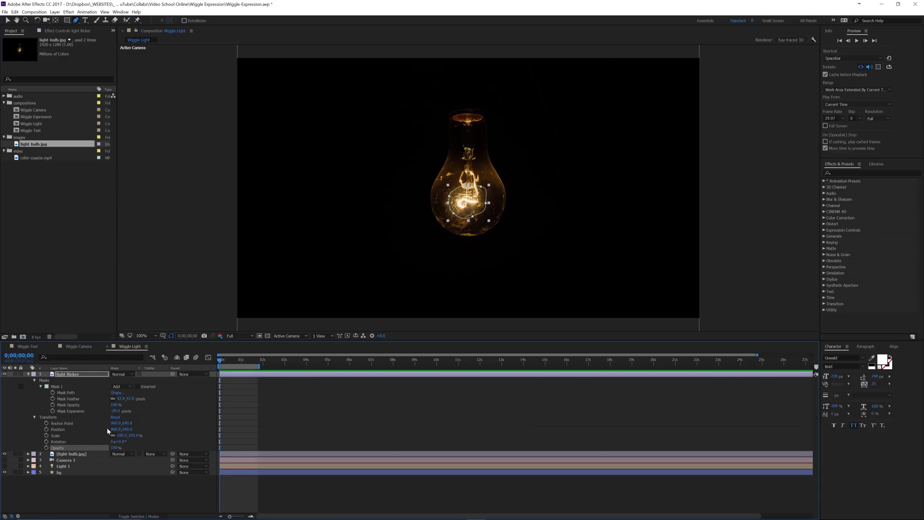
pyautogui.moveTo(114, 411); pyautogui.dragTo(128, 409)
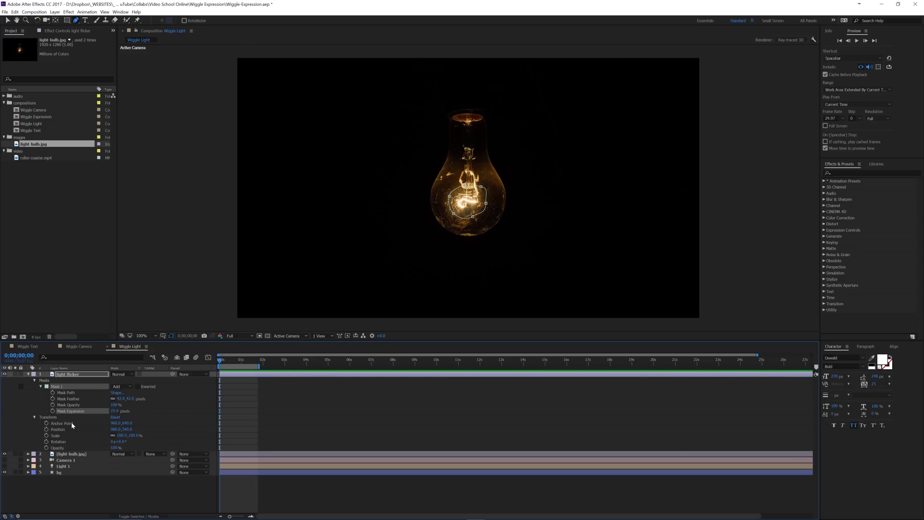
# - Try lower glow opacities, down to 0%, viewing the glow with and without the bulb photo
pyautogui.moveTo(113, 448); pyautogui.dragTo(104, 447)
pyautogui.click(5, 453)
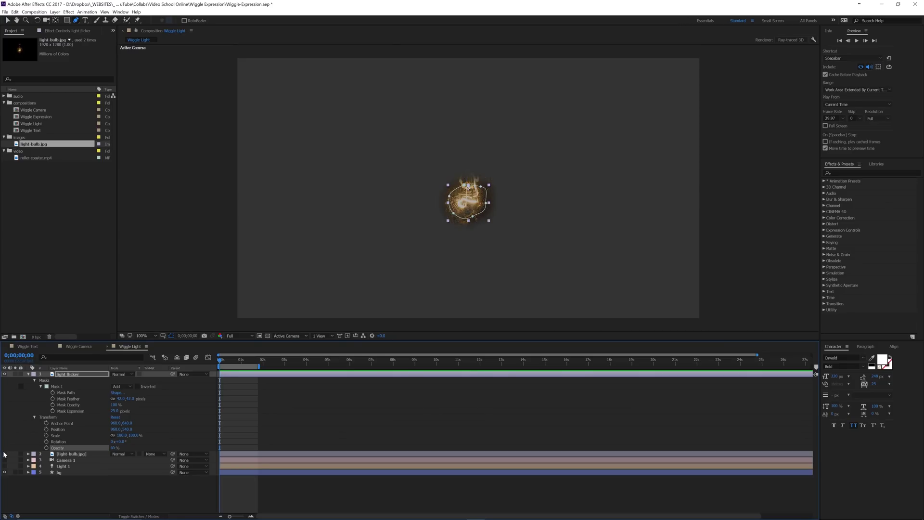
pyautogui.moveTo(110, 448); pyautogui.dragTo(164, 449)
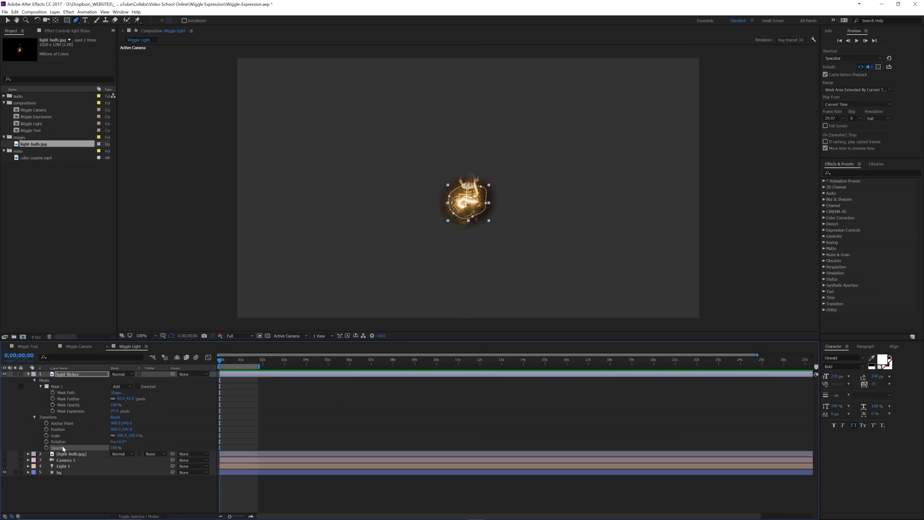
pyautogui.click(4, 453)
pyautogui.click(121, 374)
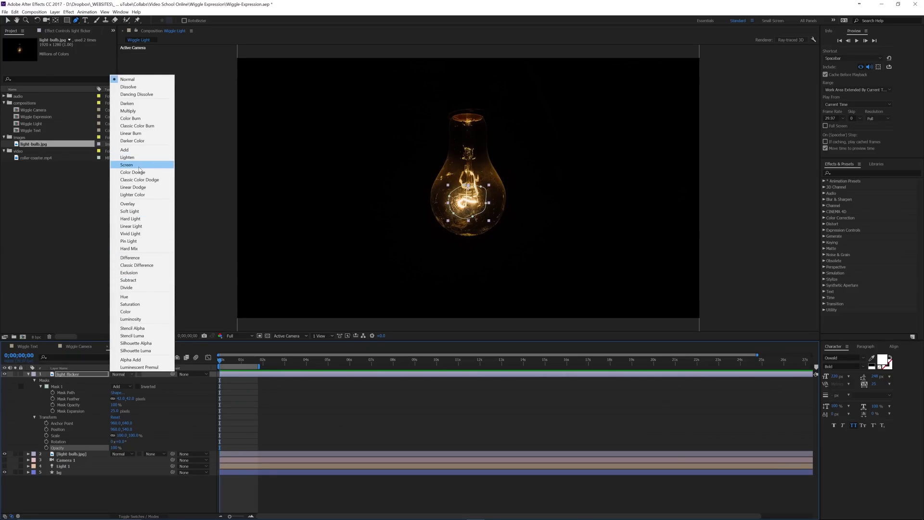
# - Set the glow layer to Screen mode, opacity 35%, and mask expansion -4 pixels
pyautogui.click(139, 166)
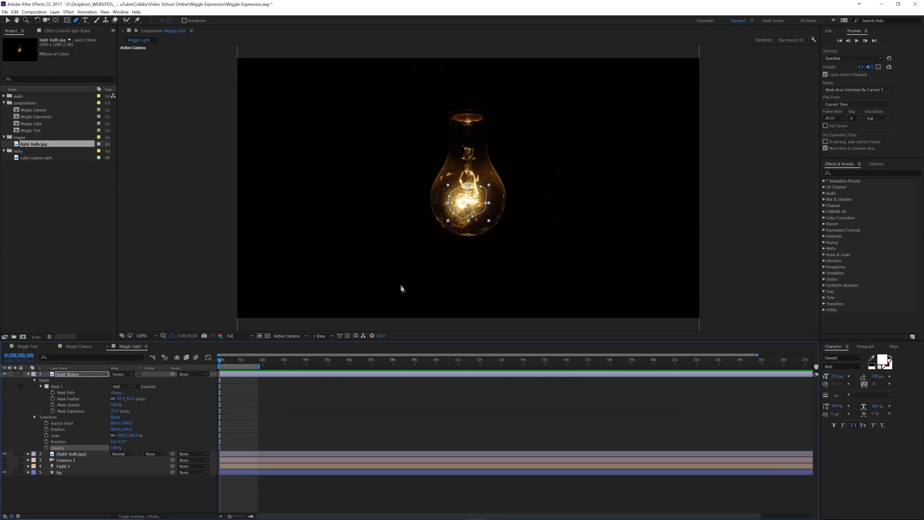
pyautogui.click(127, 492)
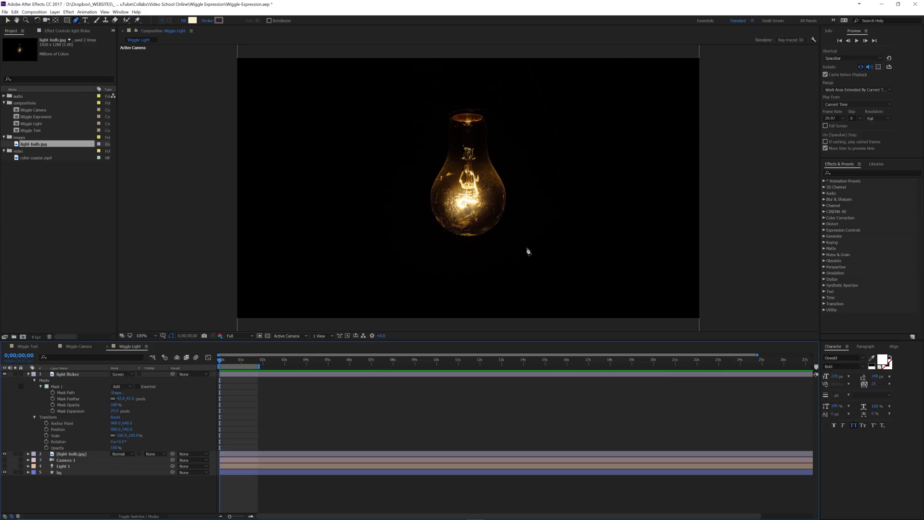
pyautogui.click(111, 390)
pyautogui.moveTo(116, 449); pyautogui.dragTo(94, 448)
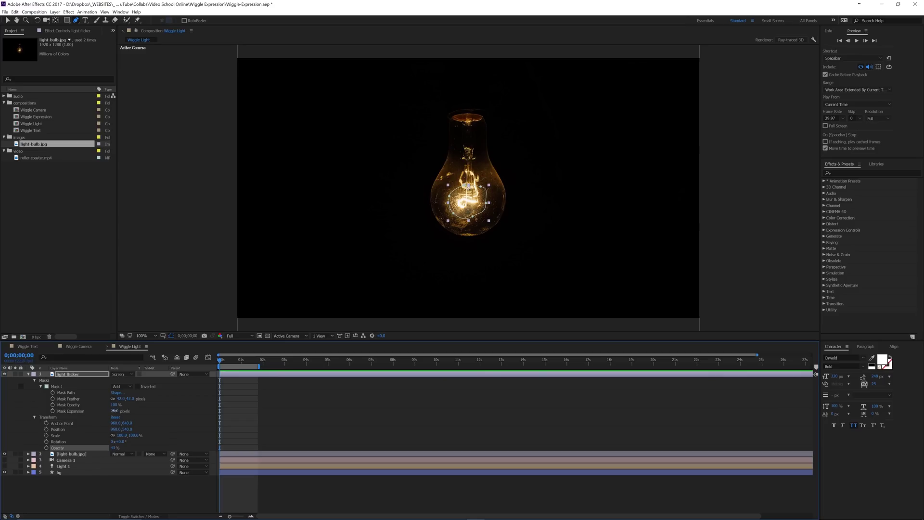
pyautogui.moveTo(111, 412); pyautogui.dragTo(103, 412)
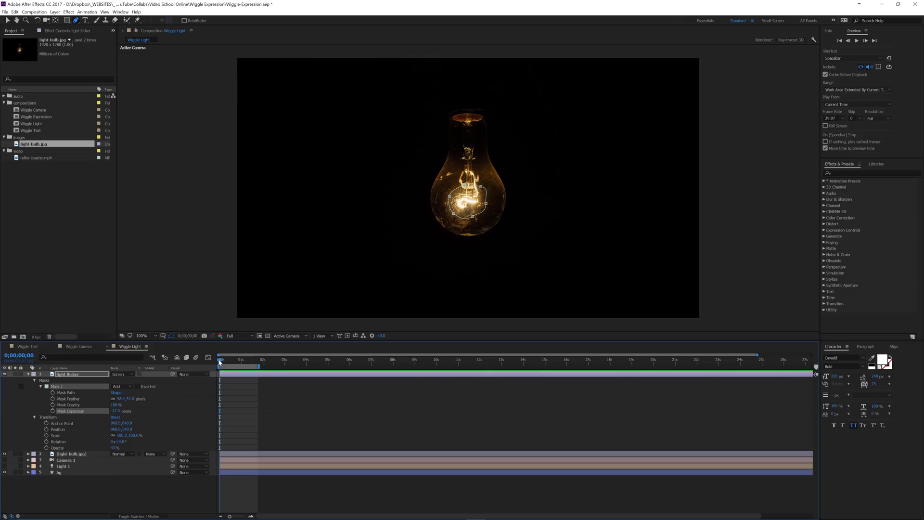
# - Toggle the glow layer off and on repeatedly to compare the bulb with and without it
pyautogui.click(4, 374)
pyautogui.click(5, 374)
pyautogui.click(5, 374)
pyautogui.click(5, 374)
pyautogui.click(5, 374)
pyautogui.click(5, 374)
pyautogui.click(83, 484)
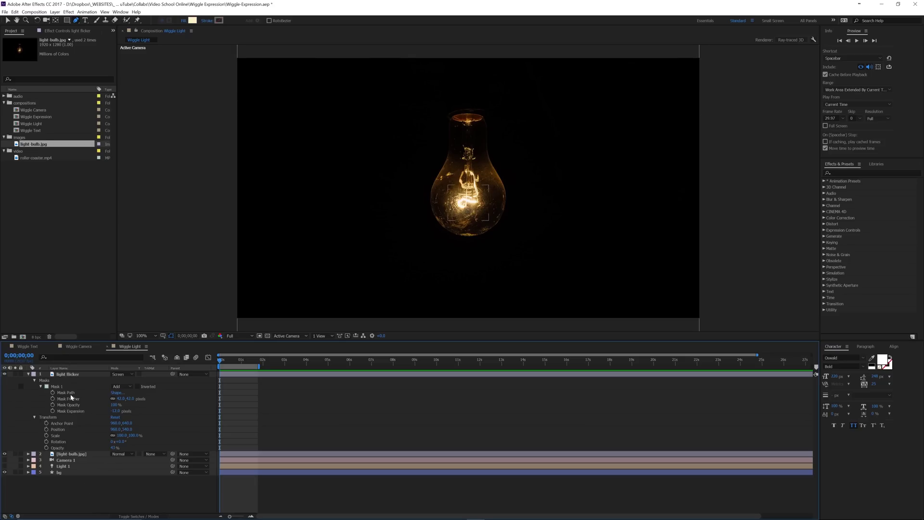
# - Add a wiggle(20,100) expression to the glow layer's Opacity and preview the flicker
pyautogui.keyDown('alt'); pyautogui.click(47, 448); pyautogui.keyUp('alt')
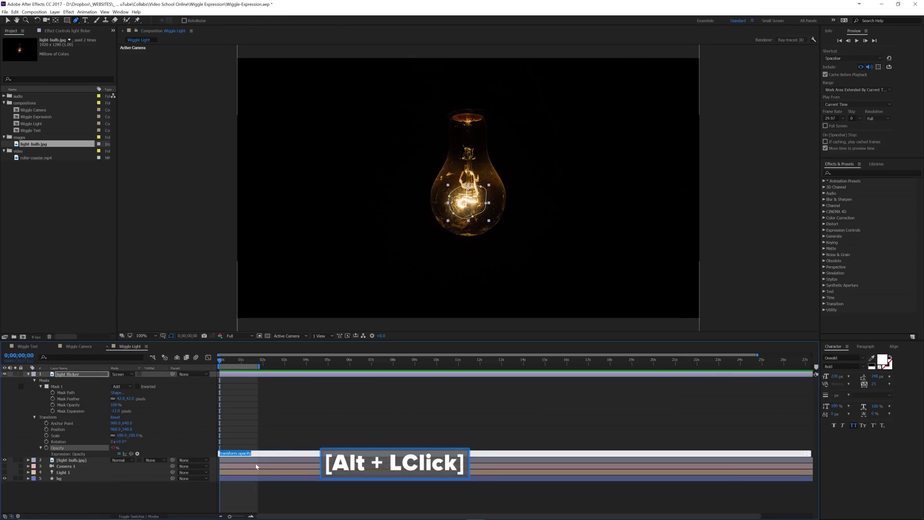
pyautogui.write('wiggle()')
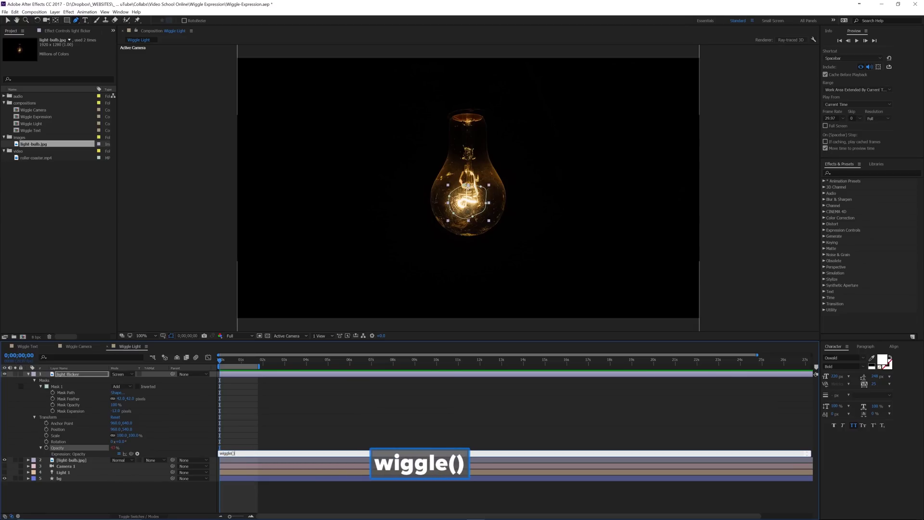
pyautogui.press('Left')
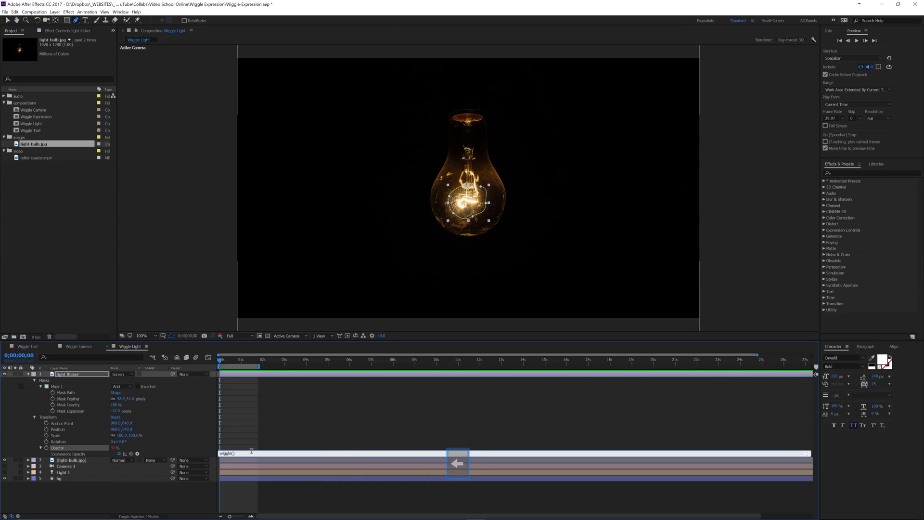
pyautogui.write('20,100')
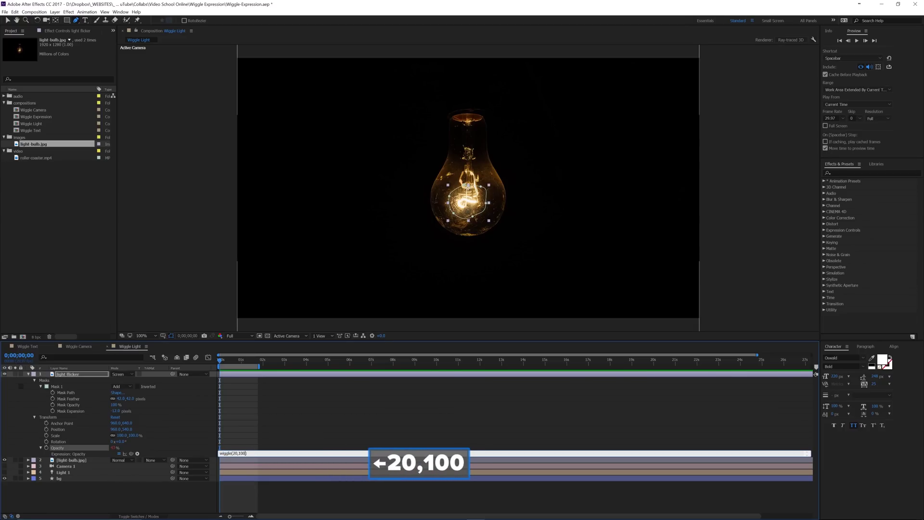
pyautogui.click(178, 492)
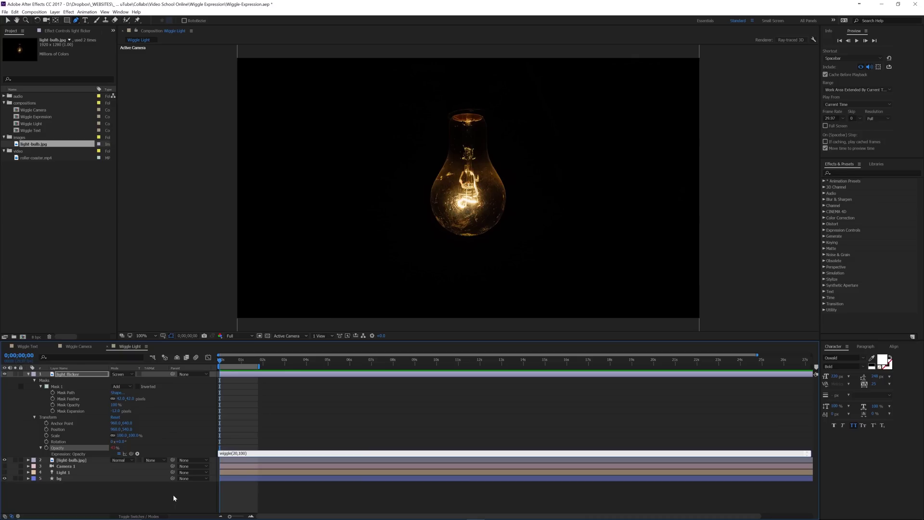
pyautogui.press('space')
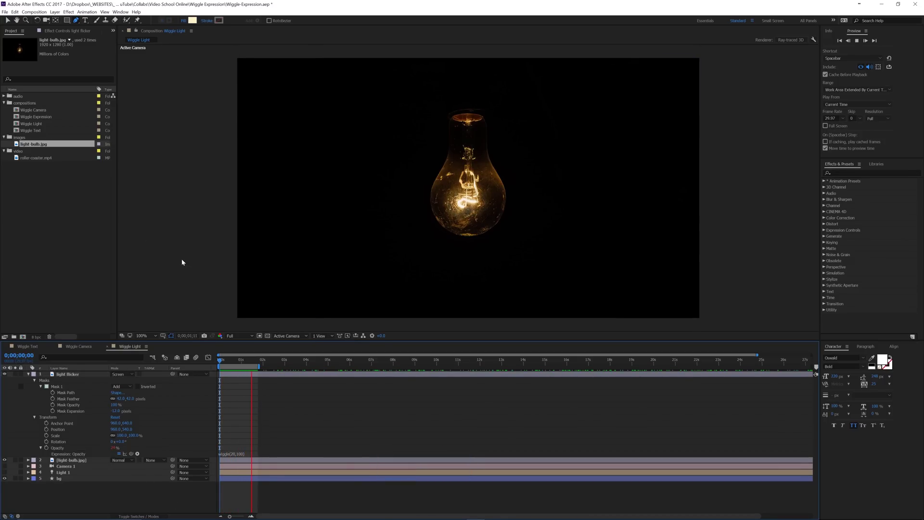
pyautogui.press('space')
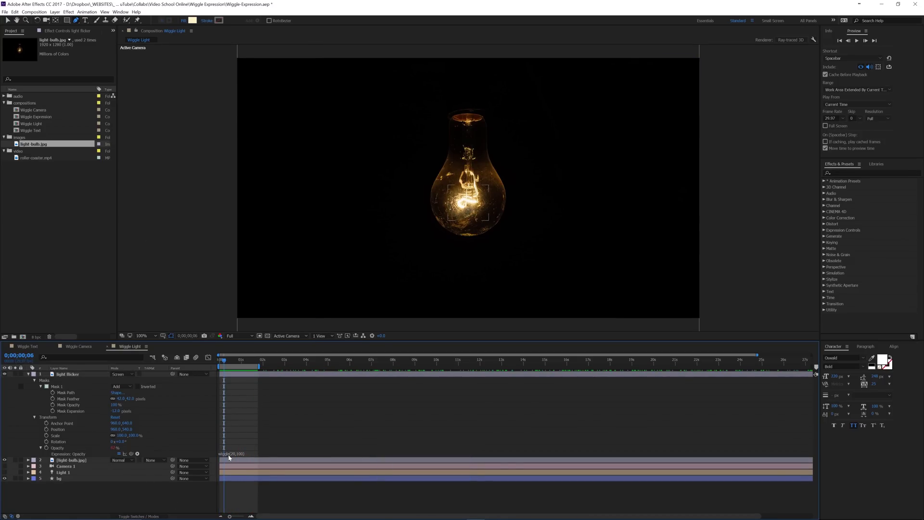
# - Edit the Opacity expression to wiggle(10,75) and preview it from the start
pyautogui.click(236, 452)
pyautogui.click(237, 453)
pyautogui.press('BackSpace')
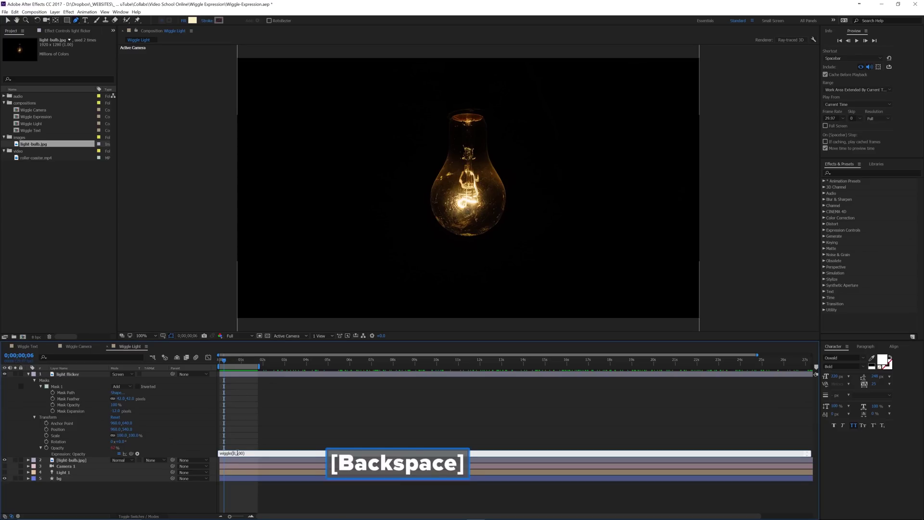
pyautogui.write('1')
pyautogui.press('Delete')
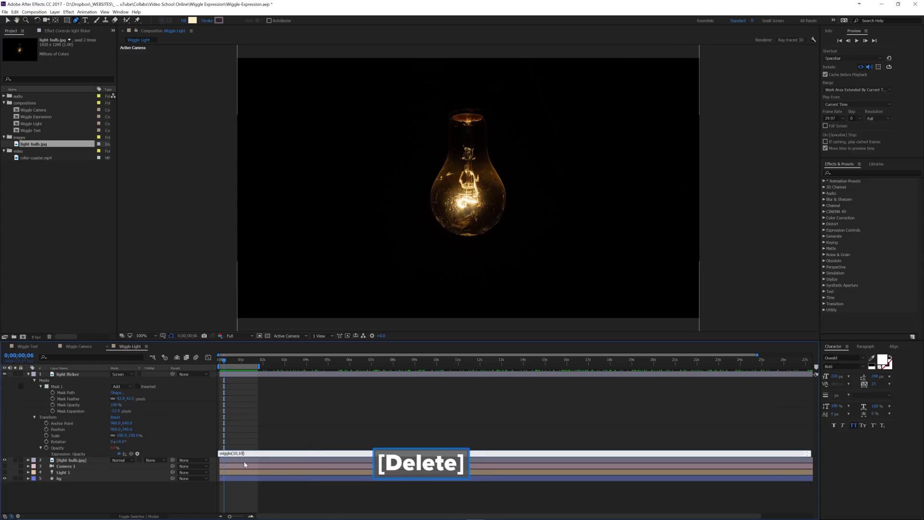
pyautogui.press('BackSpace')
pyautogui.press('BackSpace')
pyautogui.write('75')
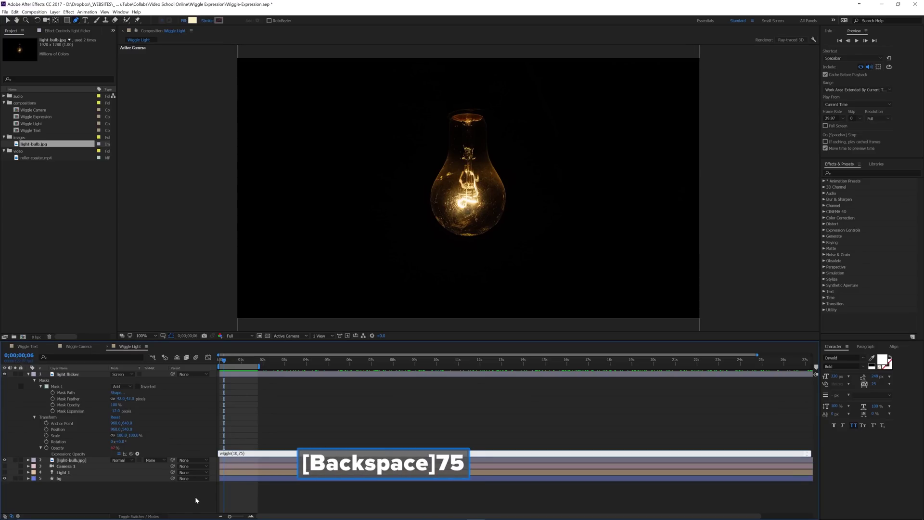
pyautogui.click(195, 496)
pyautogui.moveTo(223, 362); pyautogui.dragTo(219, 361)
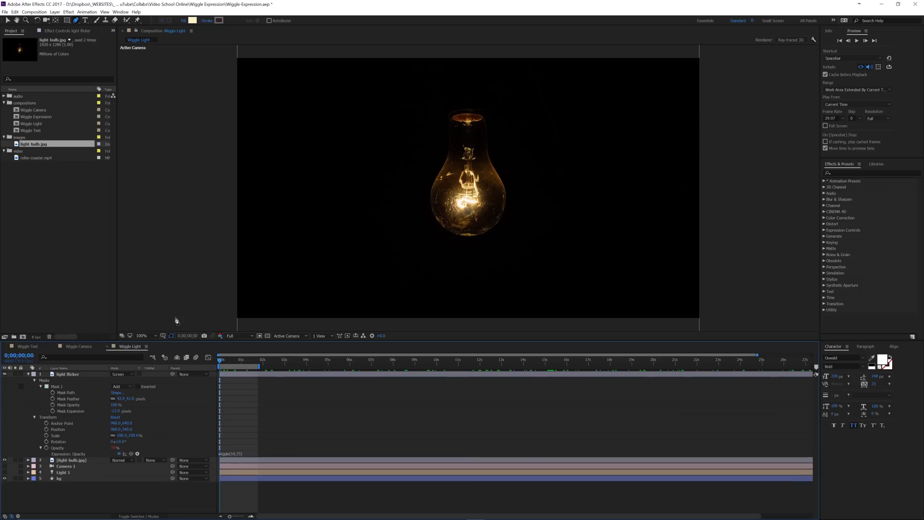
pyautogui.press('space')
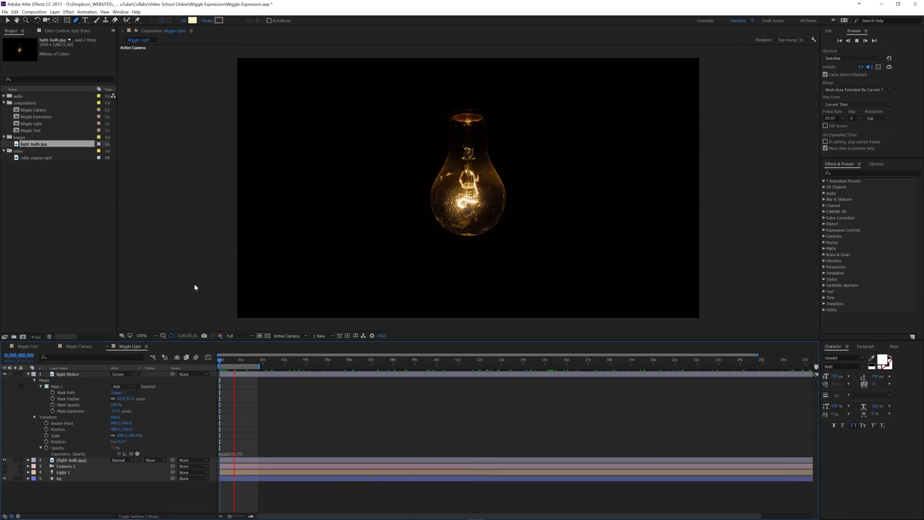
pyautogui.press('space')
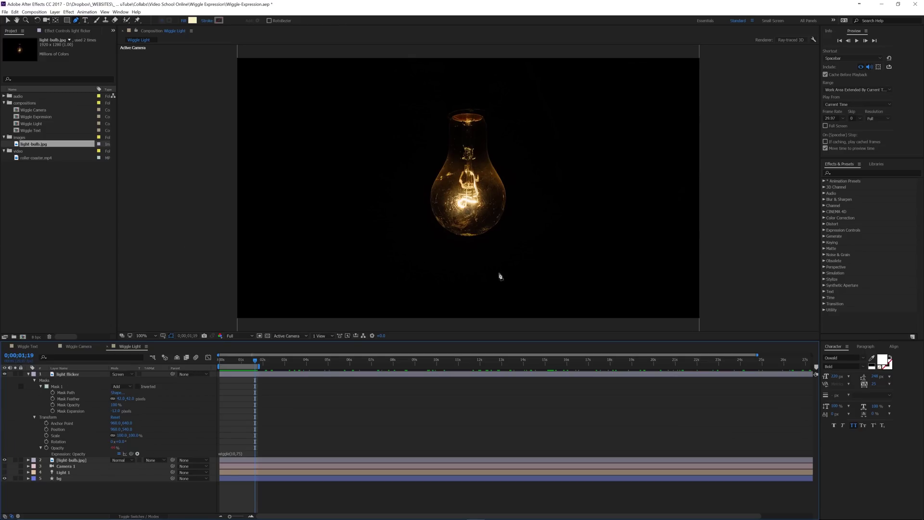
pyautogui.click(28, 375)
pyautogui.click(28, 374)
pyautogui.click(238, 453)
# - Search effects for 'slider' and apply a Slider Control to the light flicker layer
pyautogui.click(844, 172)
pyautogui.write('slider')
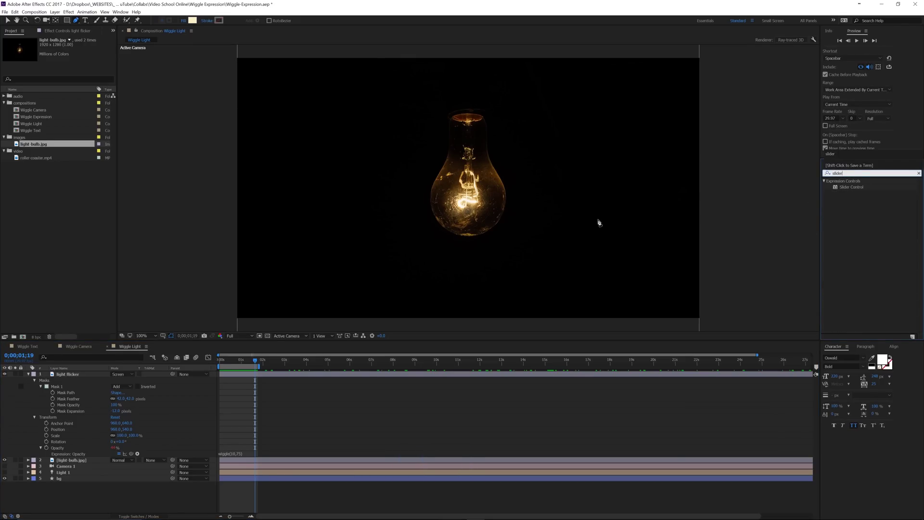
pyautogui.click(68, 12)
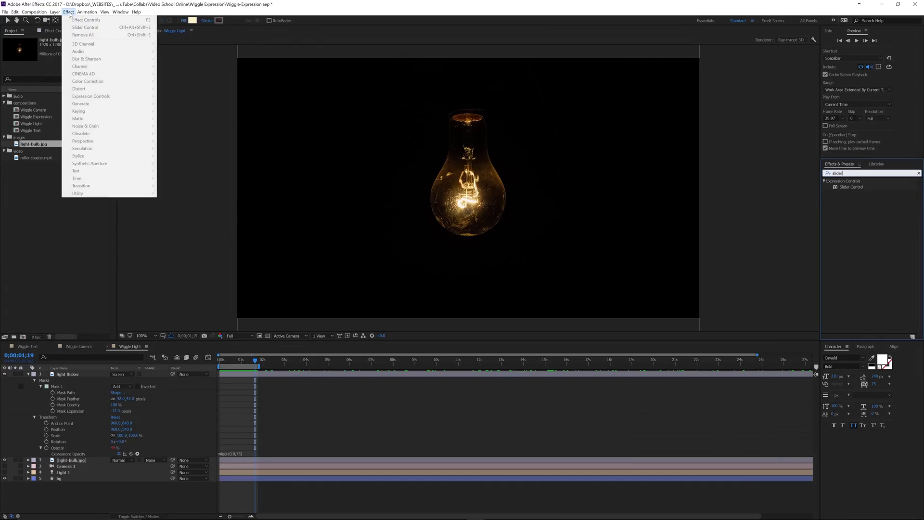
pyautogui.click(65, 428)
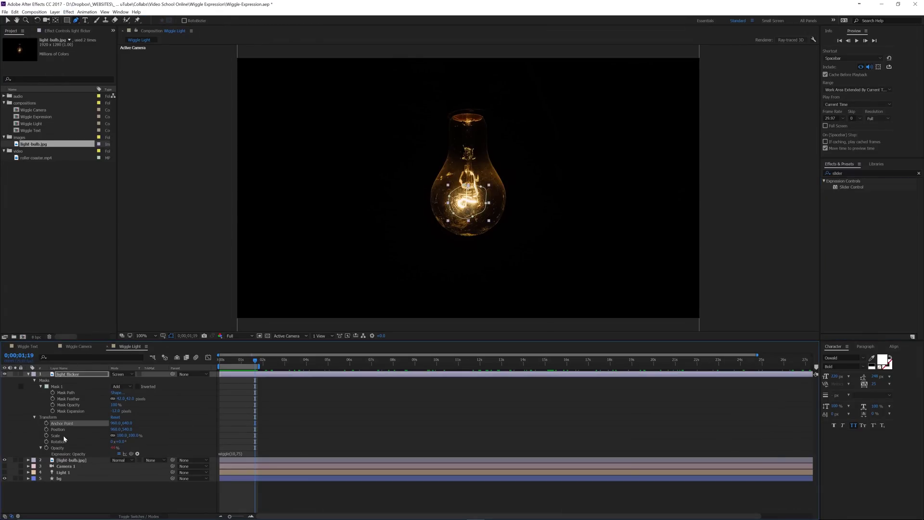
pyautogui.click(63, 447)
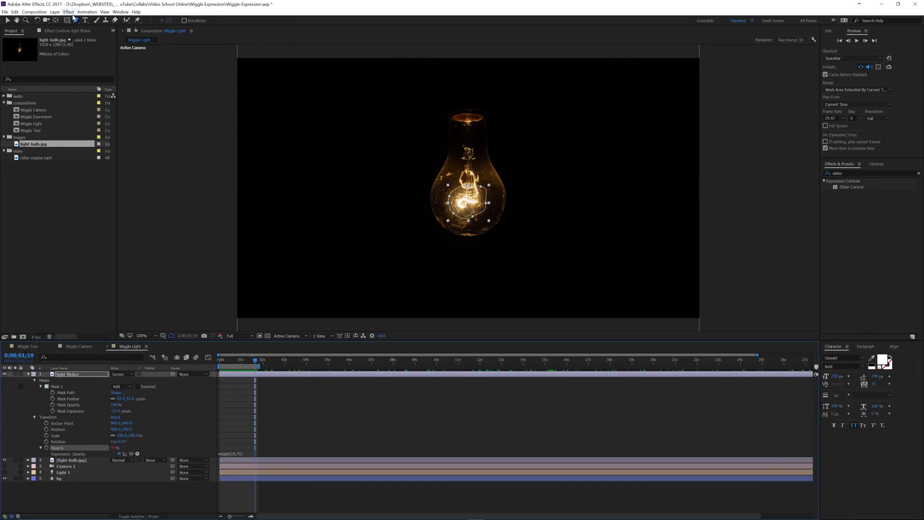
pyautogui.click(68, 12)
pyautogui.moveTo(94, 99)
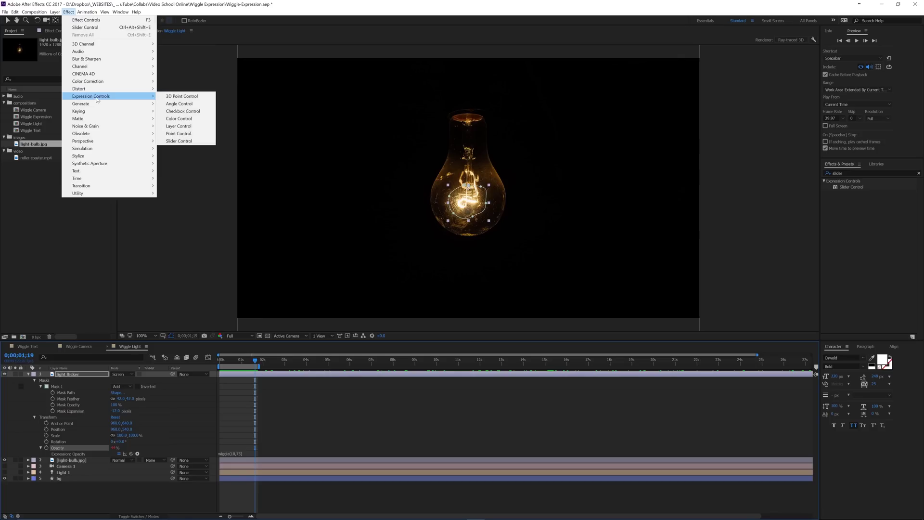
pyautogui.click(183, 141)
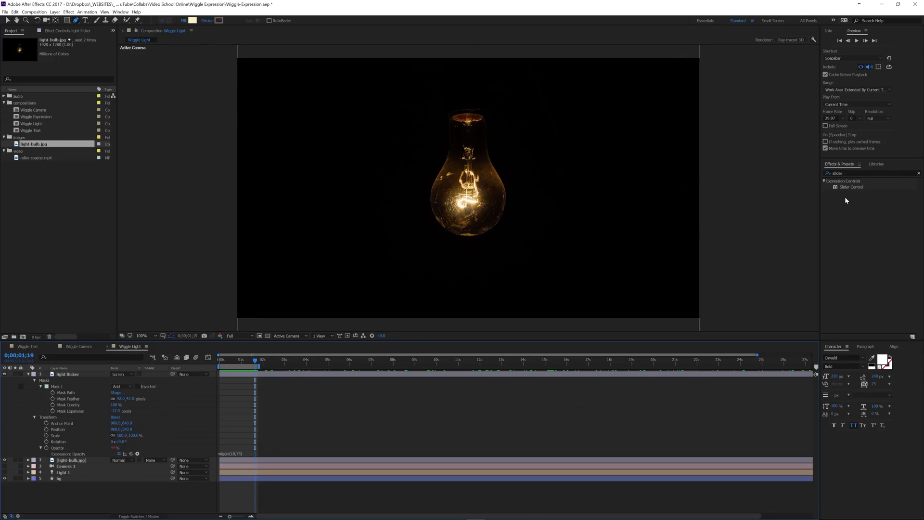
pyautogui.moveTo(850, 187); pyautogui.dragTo(77, 375)
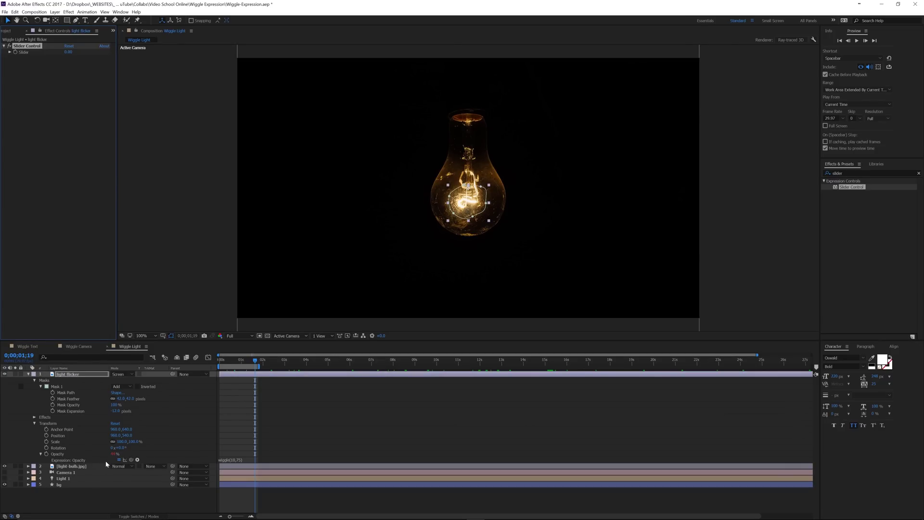
# - Replace the wiggle amplitude 75 with a pickwhip link to the Slider, and extend the work area to 3 seconds
pyautogui.click(236, 459)
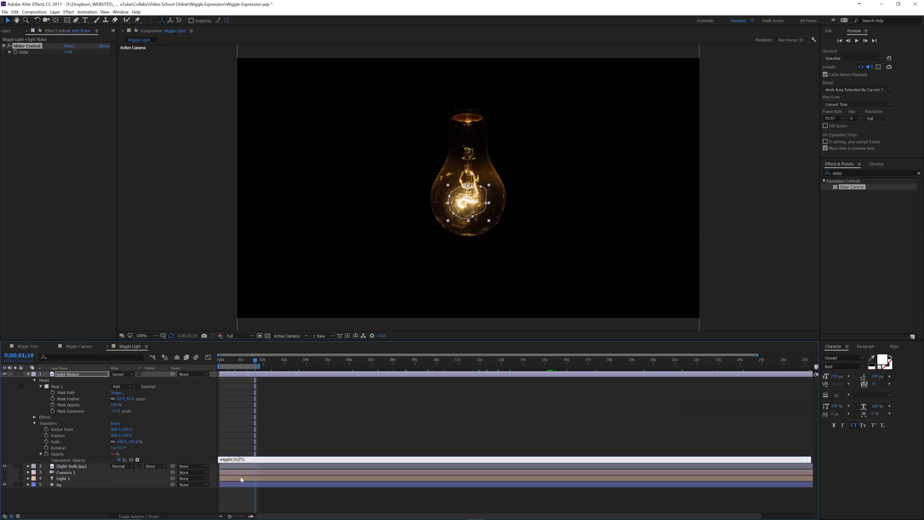
pyautogui.hotkey('shift', 'Right')
pyautogui.hotkey('shift', 'Right')
pyautogui.press('Delete')
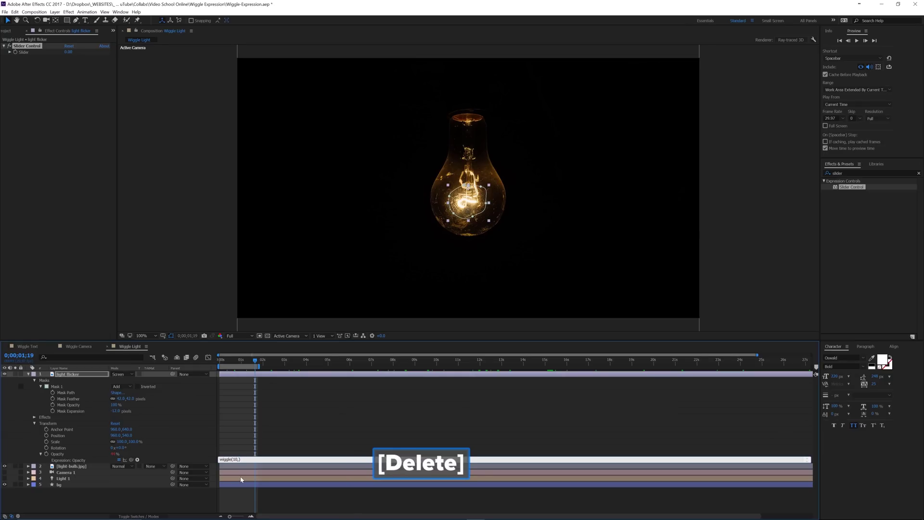
pyautogui.moveTo(131, 459); pyautogui.dragTo(28, 50)
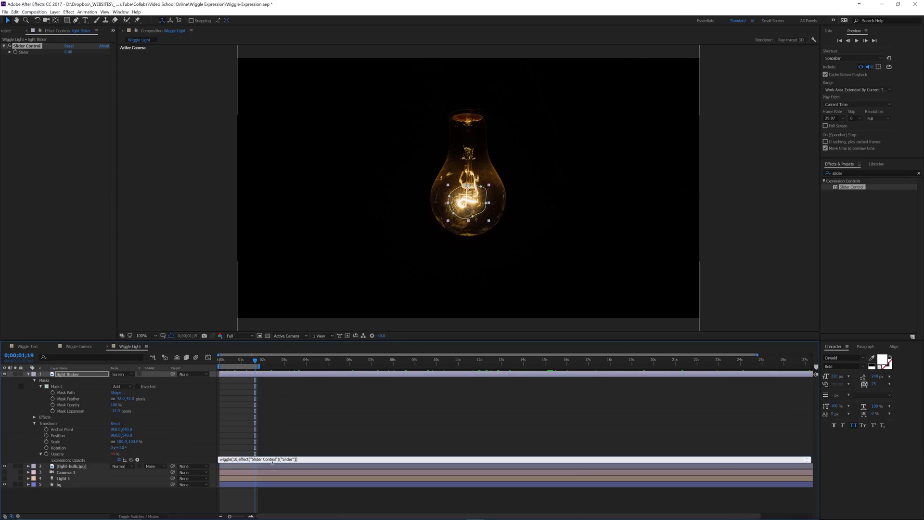
pyautogui.click(272, 378)
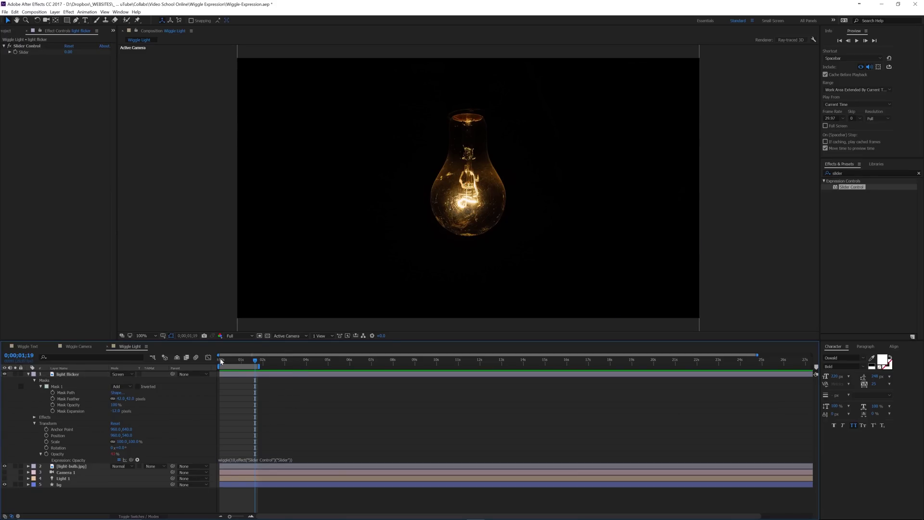
pyautogui.moveTo(252, 364); pyautogui.dragTo(221, 364)
pyautogui.moveTo(261, 369); pyautogui.dragTo(287, 369)
# - Preview the flicker at several Slider values, including 79.48, and settle on 10.48
pyautogui.press('space')
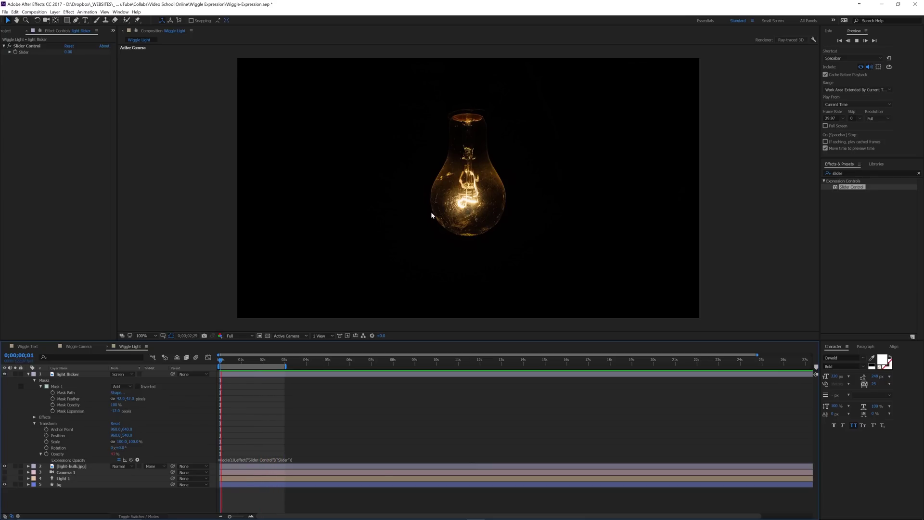
pyautogui.press('space')
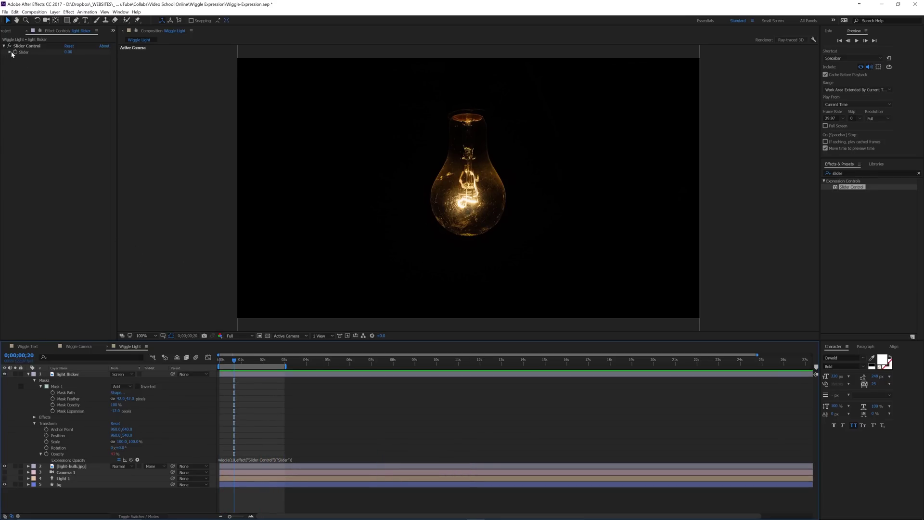
pyautogui.click(10, 52)
pyautogui.moveTo(20, 61); pyautogui.dragTo(25, 62)
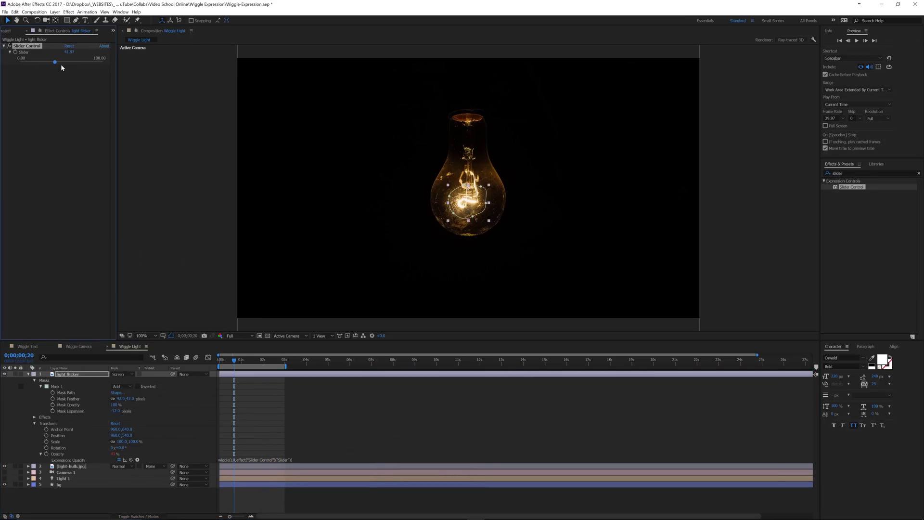
pyautogui.press('space')
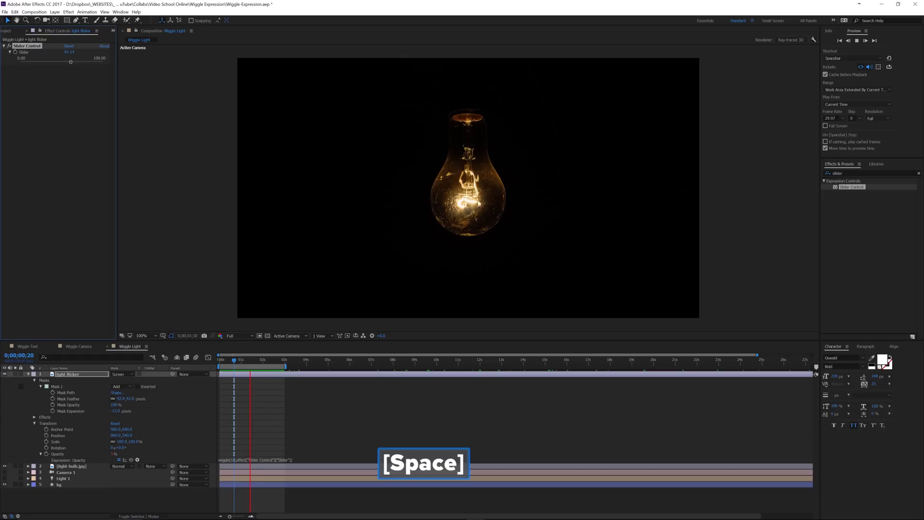
pyautogui.press('space')
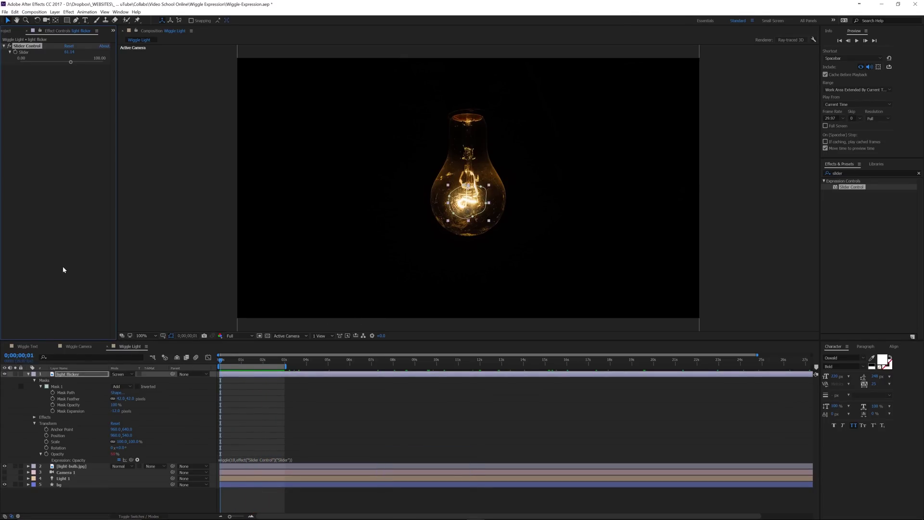
pyautogui.moveTo(71, 61); pyautogui.dragTo(86, 61)
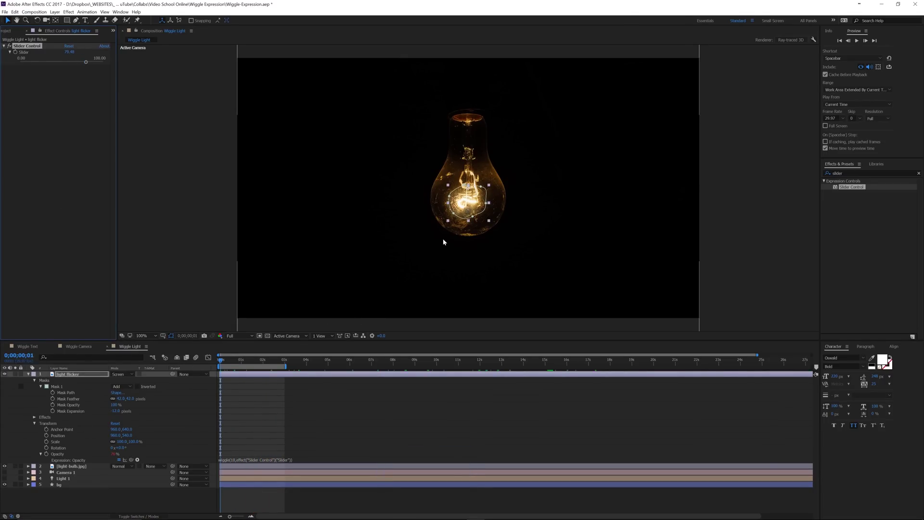
pyautogui.press('space')
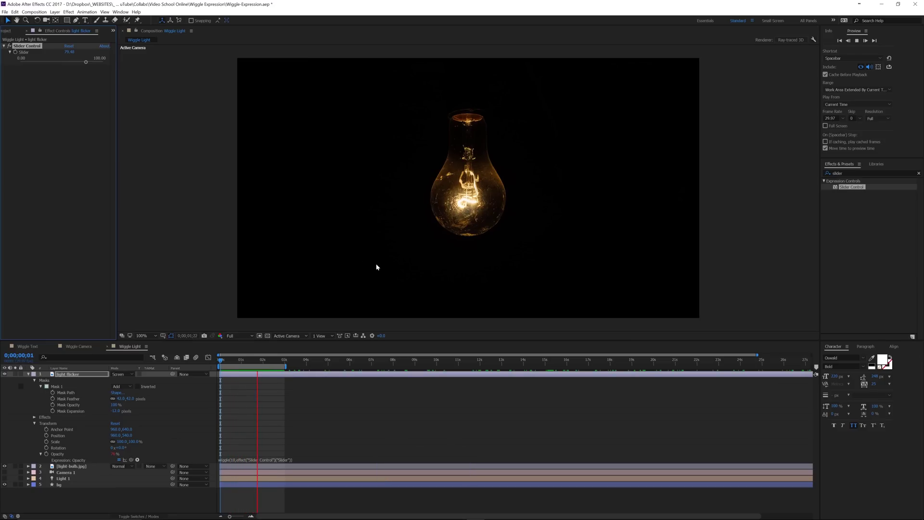
pyautogui.press('space')
pyautogui.moveTo(84, 62); pyautogui.dragTo(29, 65)
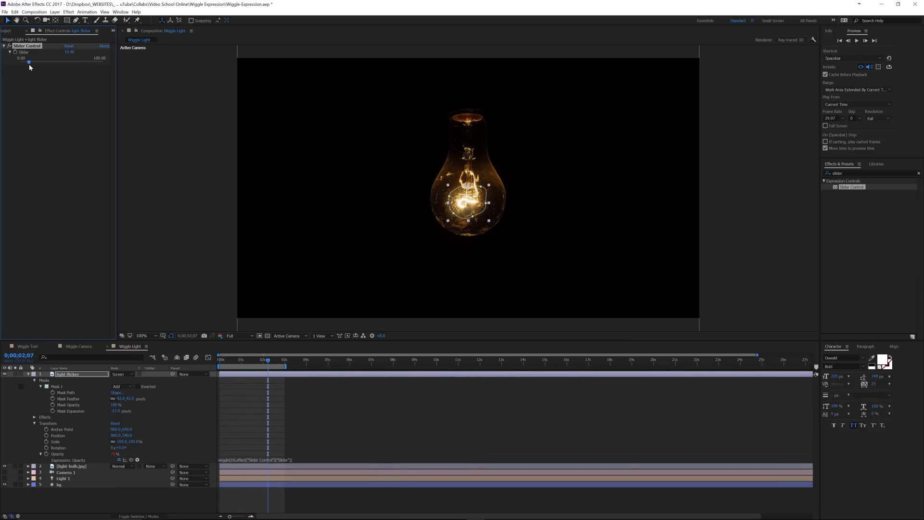
pyautogui.press('space')
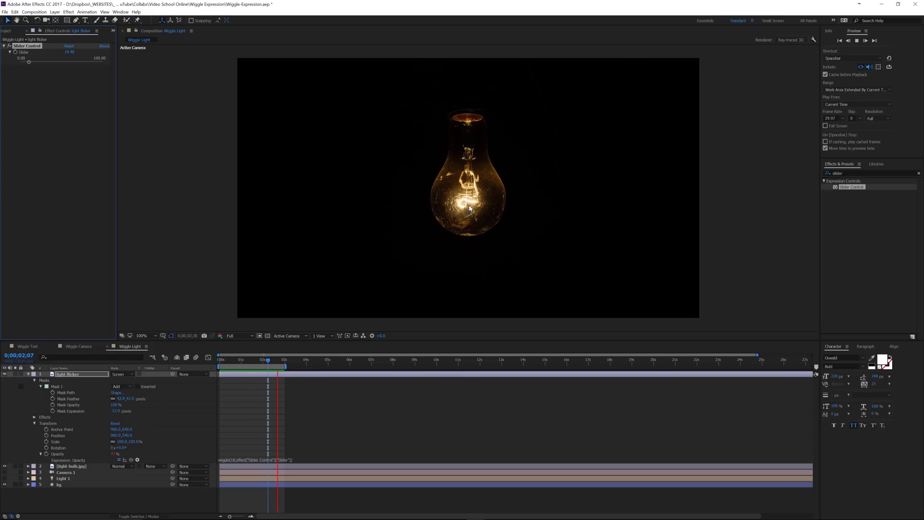
pyautogui.press('space')
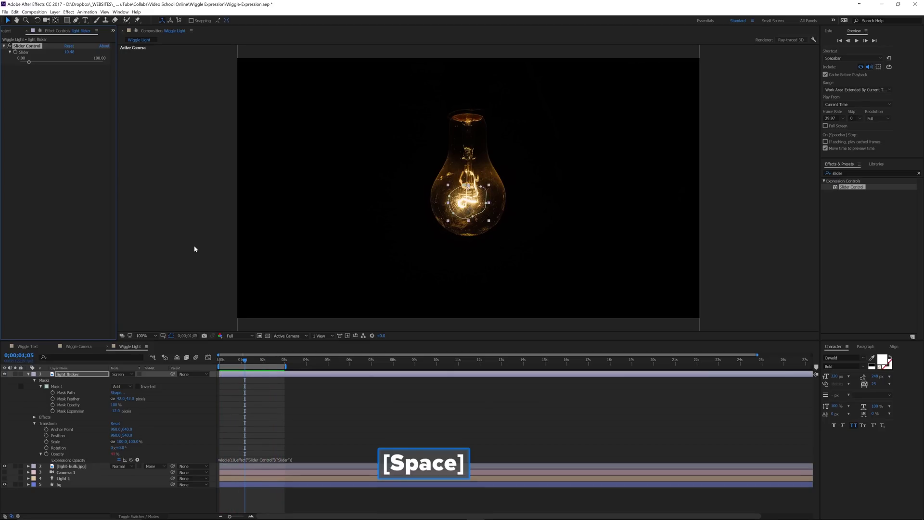